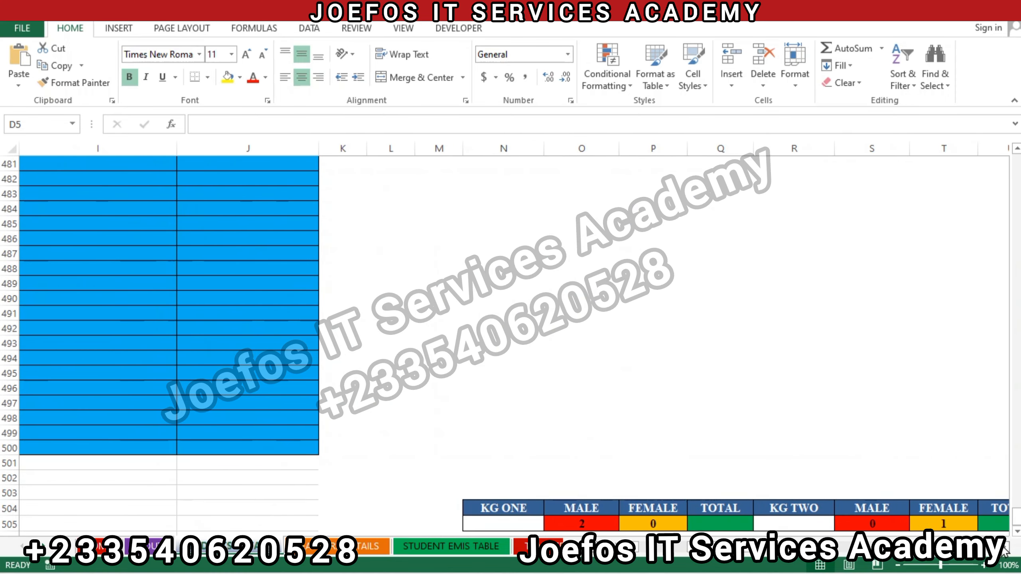
Add a test record in row 5 of the student table with class KG TWO and gender MALE
click(1004, 547)
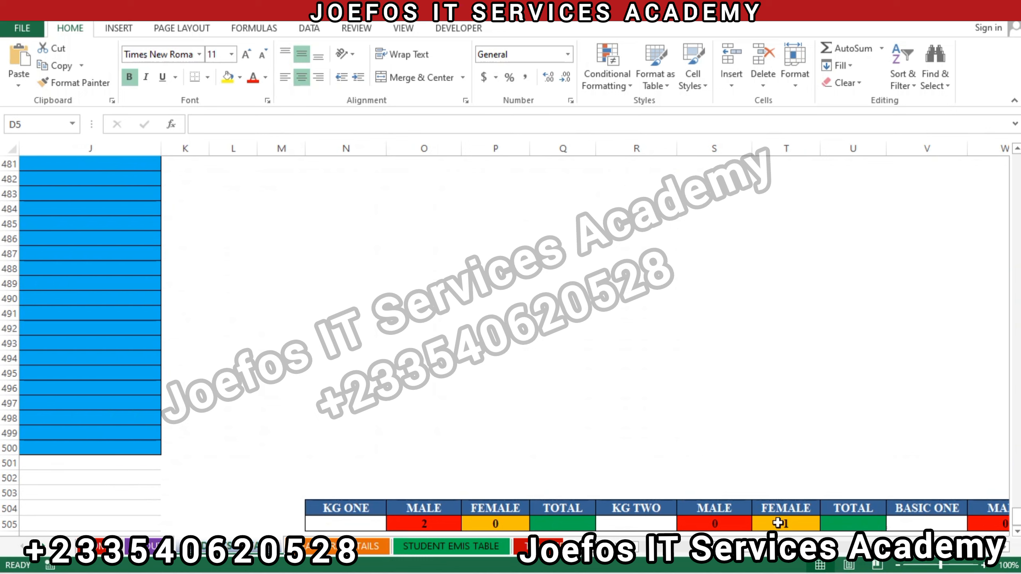
drag(1017, 516, 1017, 163)
drag(739, 546, 679, 546)
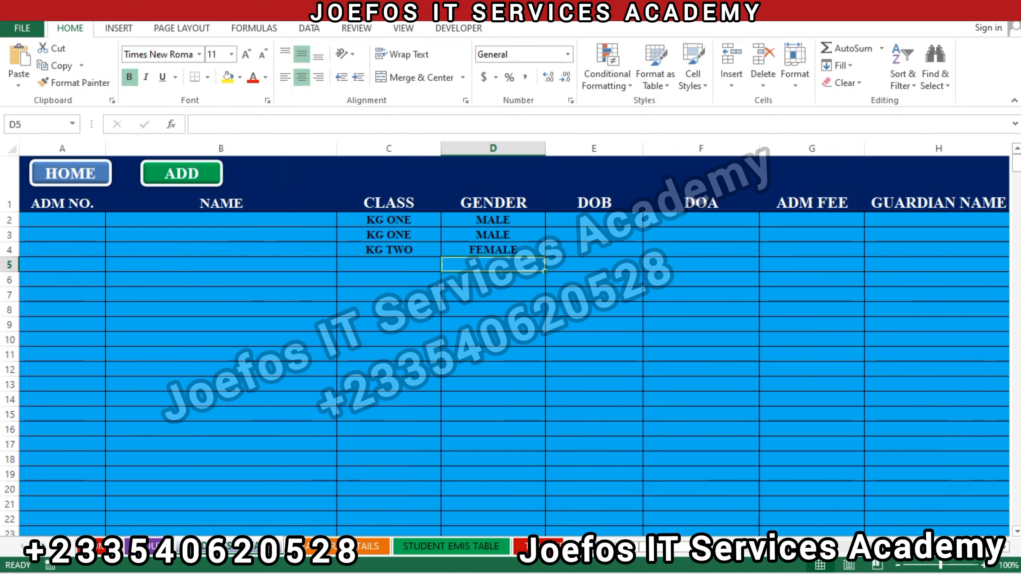
click(376, 263)
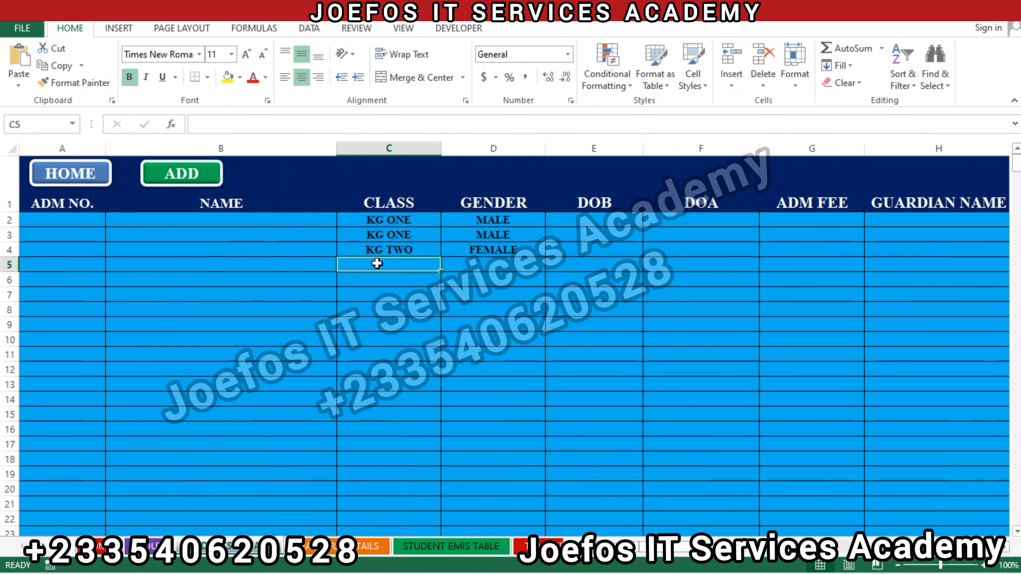
text(KG)
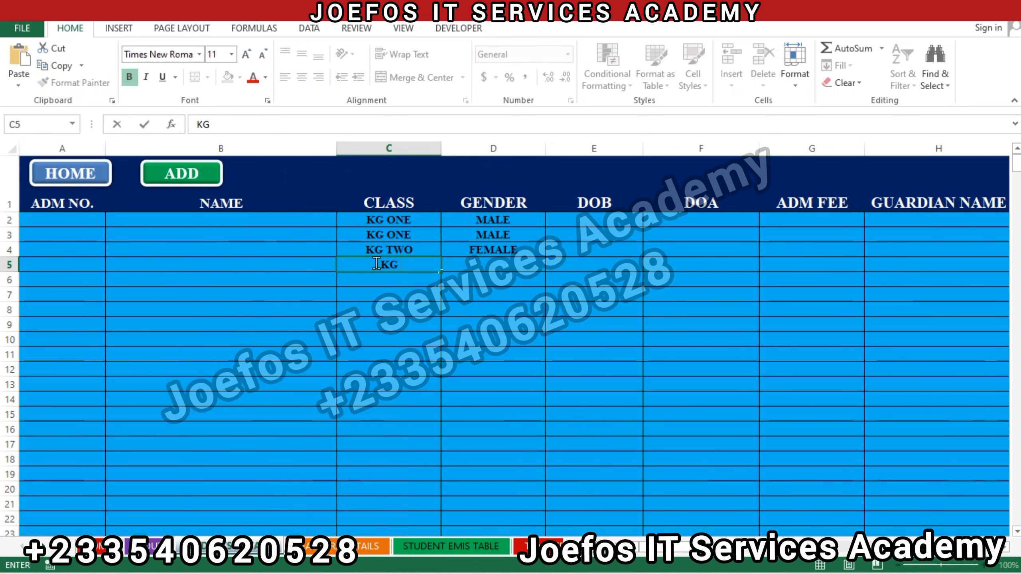
text( TWO)
click(489, 265)
text(MALE)
Add a test record in row 6 with class BASIC NINE and gender FEMALE
click(386, 280)
text(BASIC NINE)
click(489, 279)
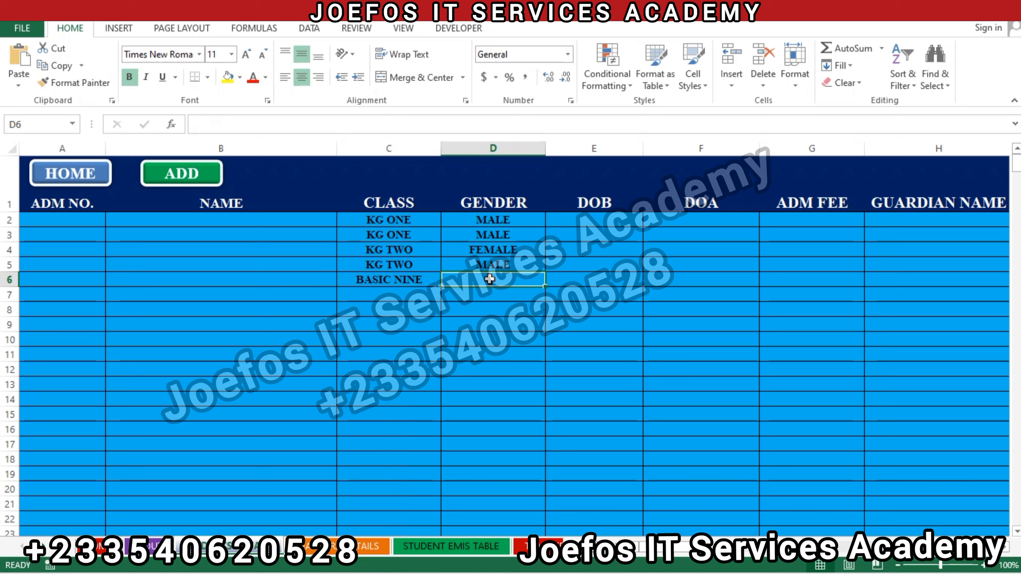
text(FEMA)
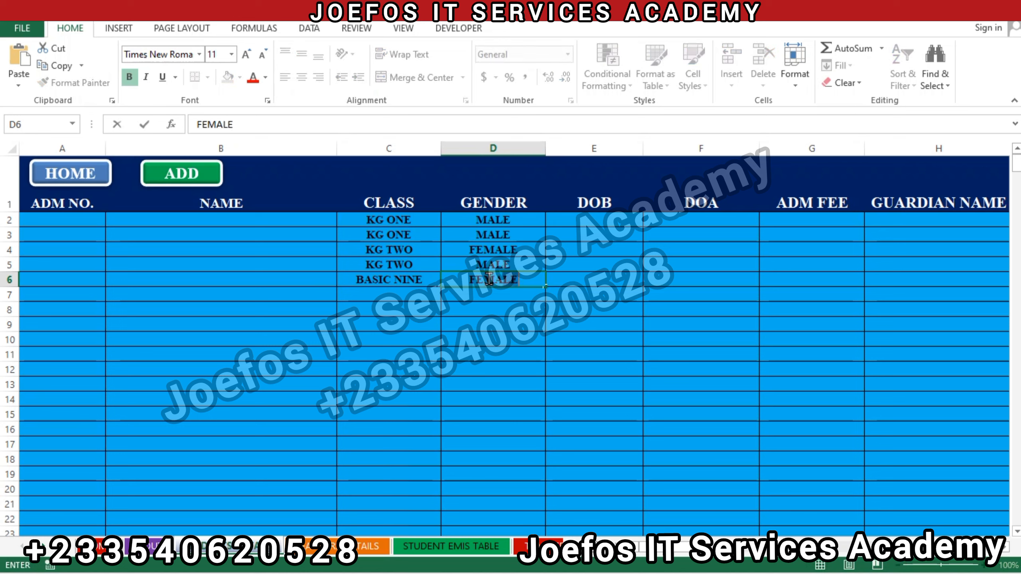
text(LE)
key(Return)
Check the male and female counts of each class in the summary table at row 505
drag(1016, 164, 1015, 518)
click(1004, 548)
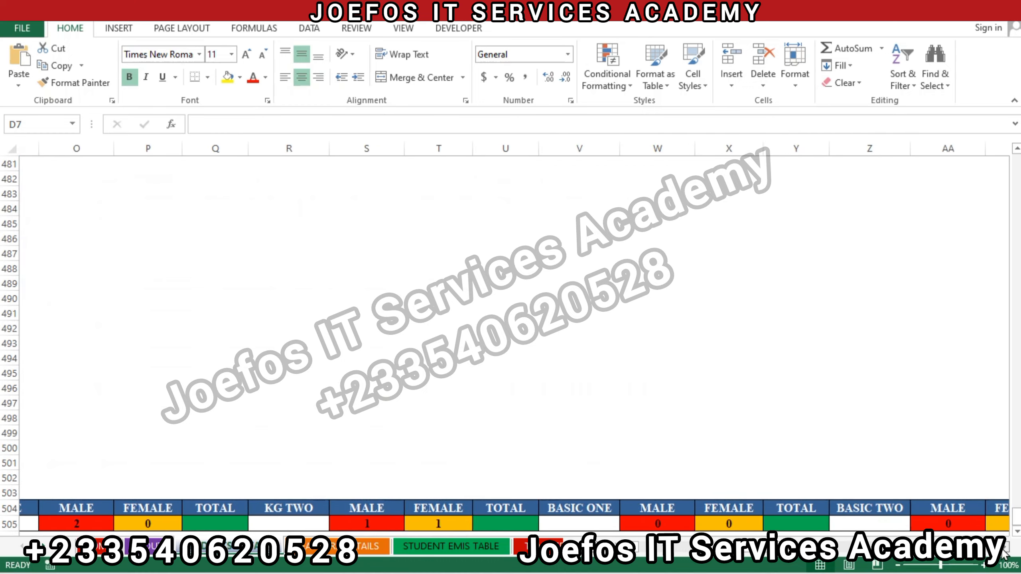
click(1004, 549)
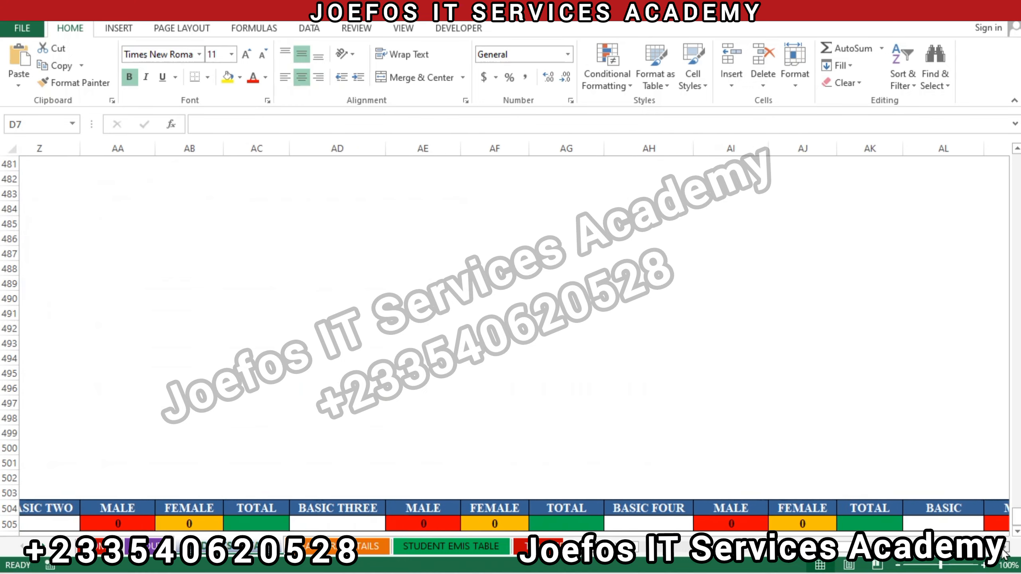
click(1004, 548)
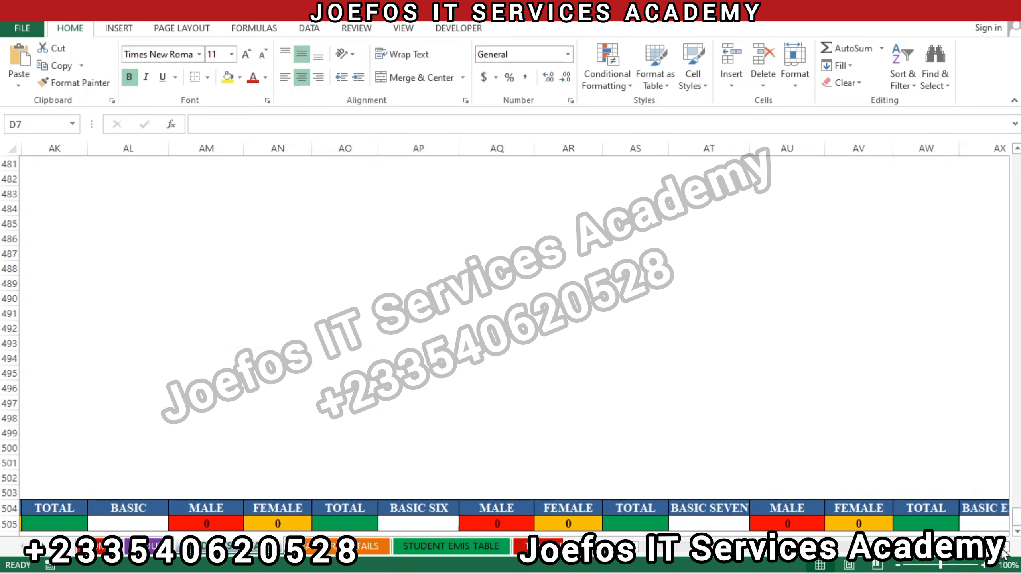
click(1003, 548)
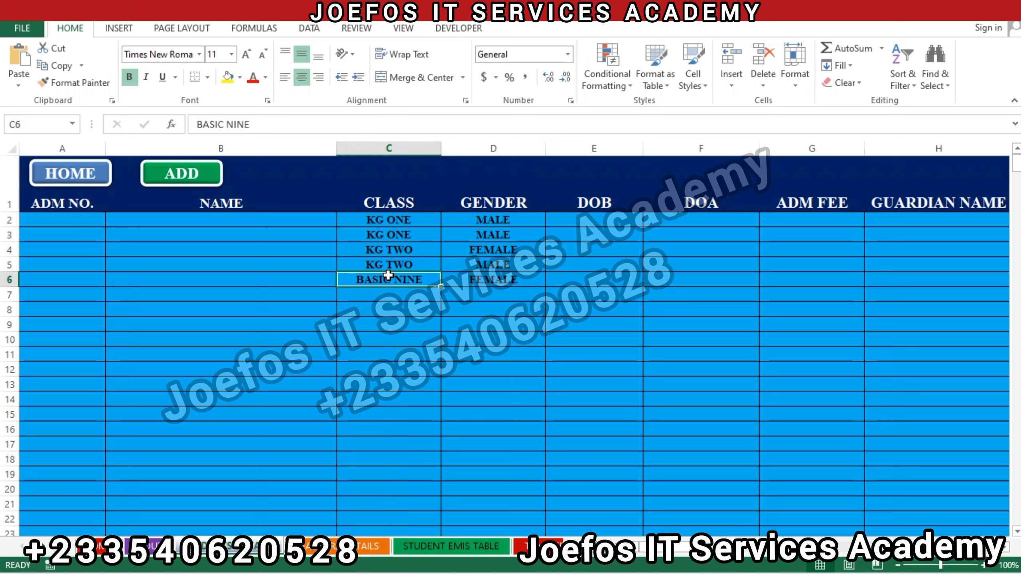
Clear the sample class and gender entries from the student table
key(BackSpace)
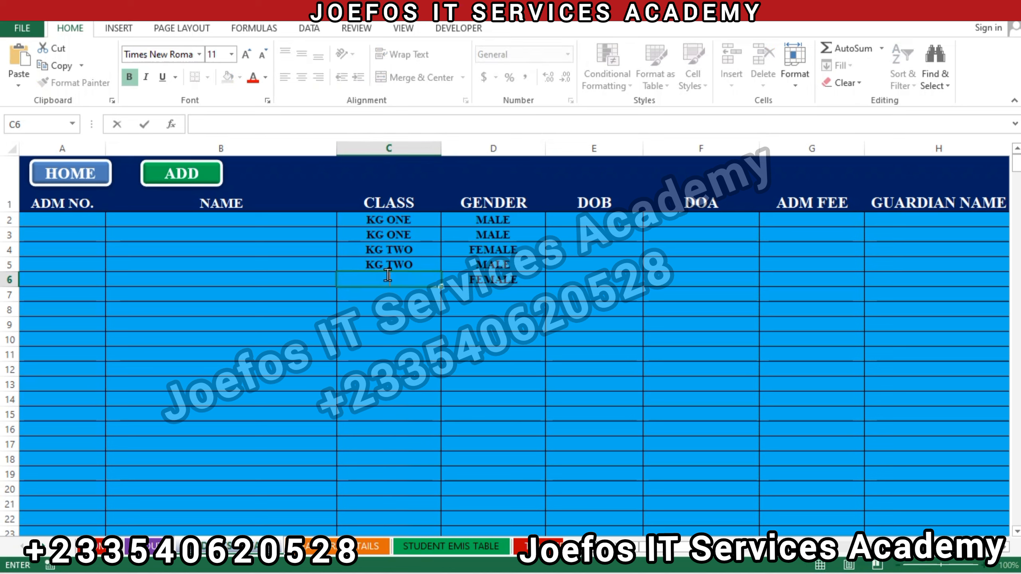
click(414, 266)
key(BackSpace)
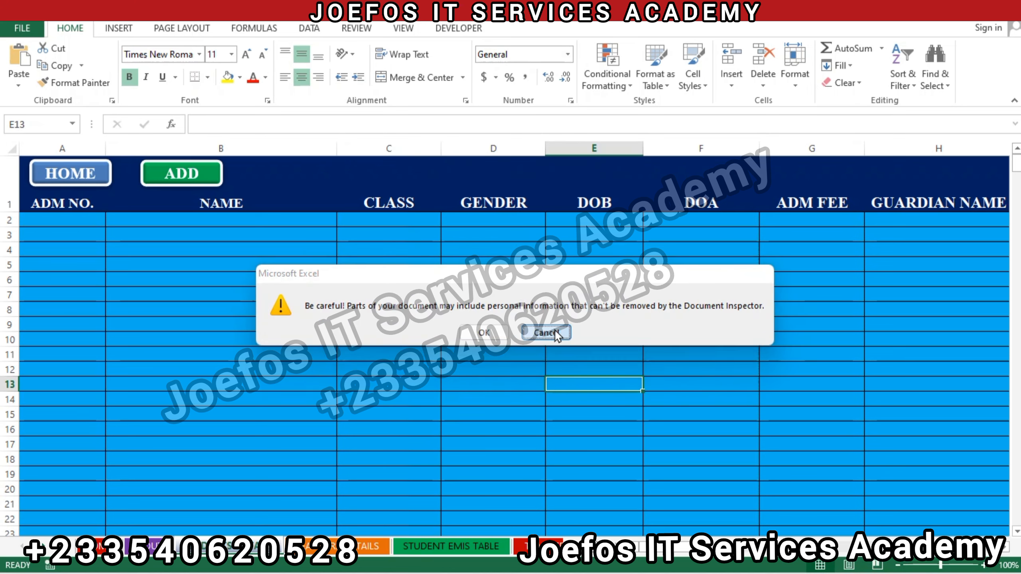
Dismiss the first save attempt and save the workbook again, accepting the personal-information notice
click(557, 334)
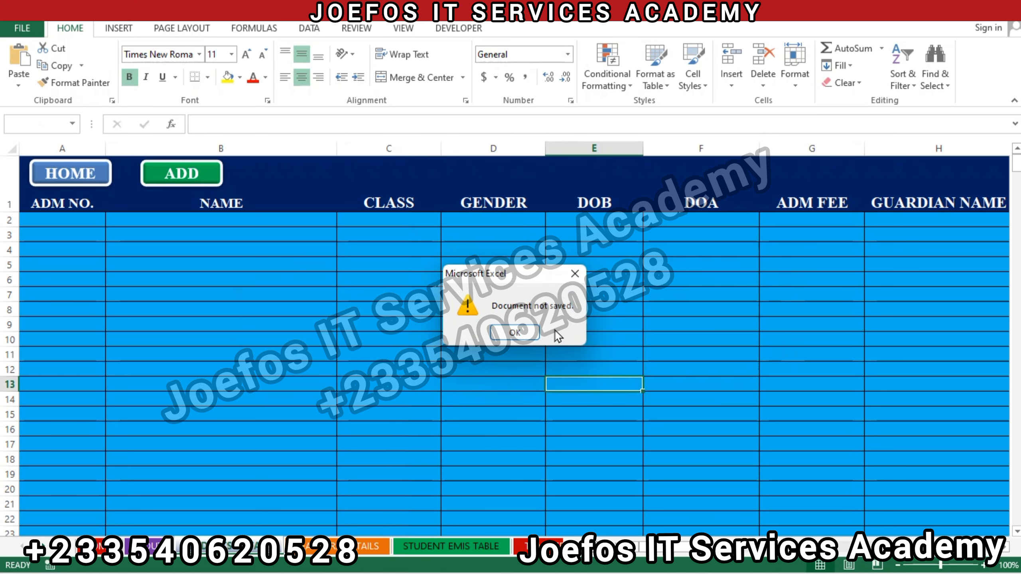
click(515, 331)
key(ctrl+s)
click(507, 332)
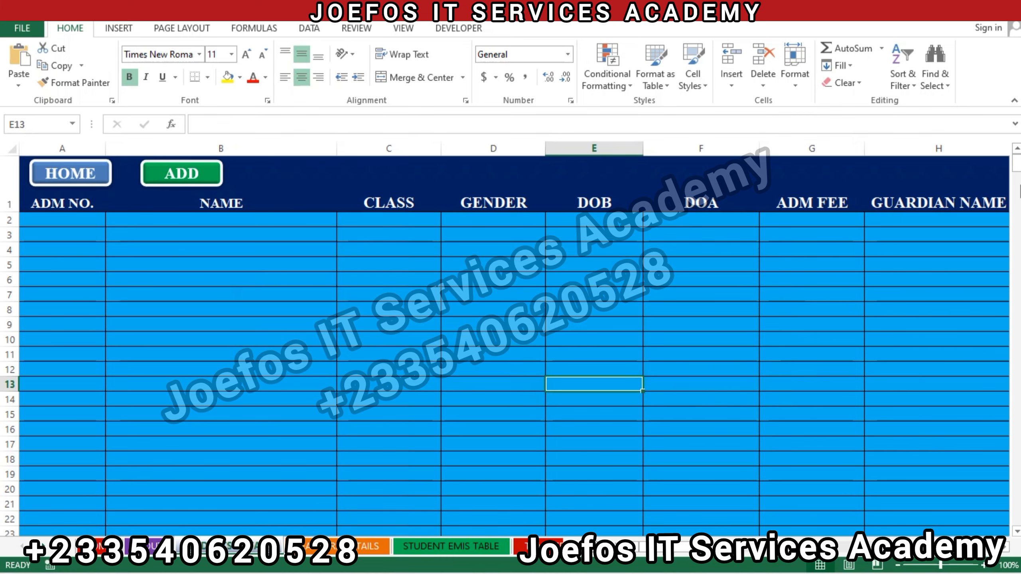
Enter the formula =O505+P505 in Q505 to total the KG ONE male and female counts
drag(1017, 166, 1016, 517)
drag(671, 547, 731, 546)
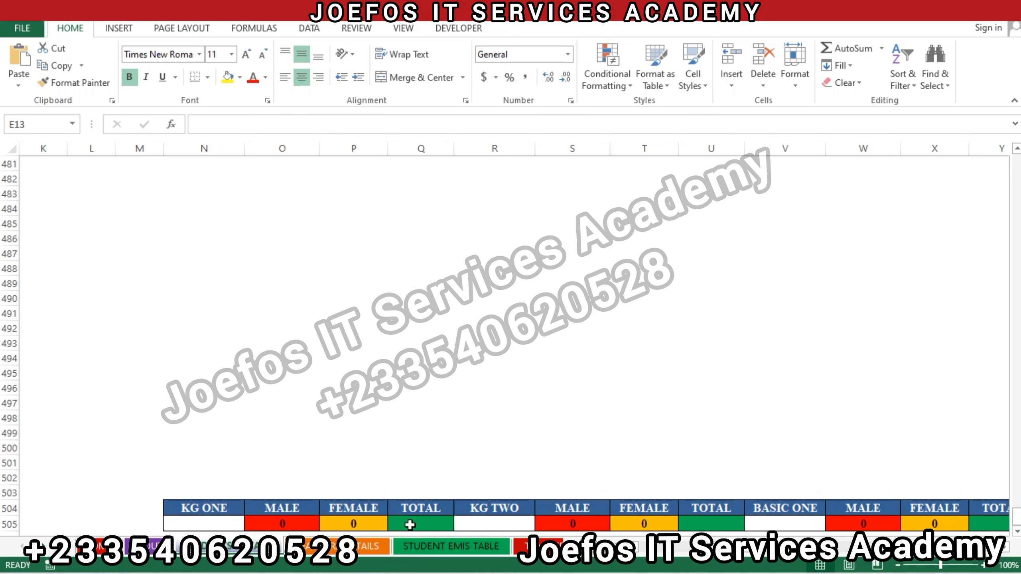
click(430, 522)
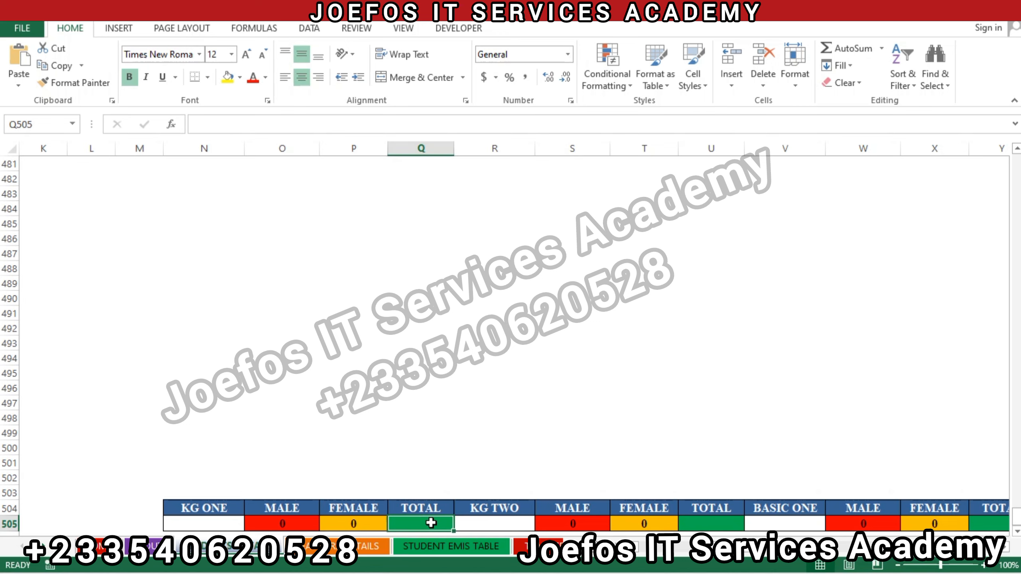
text(=)
click(276, 524)
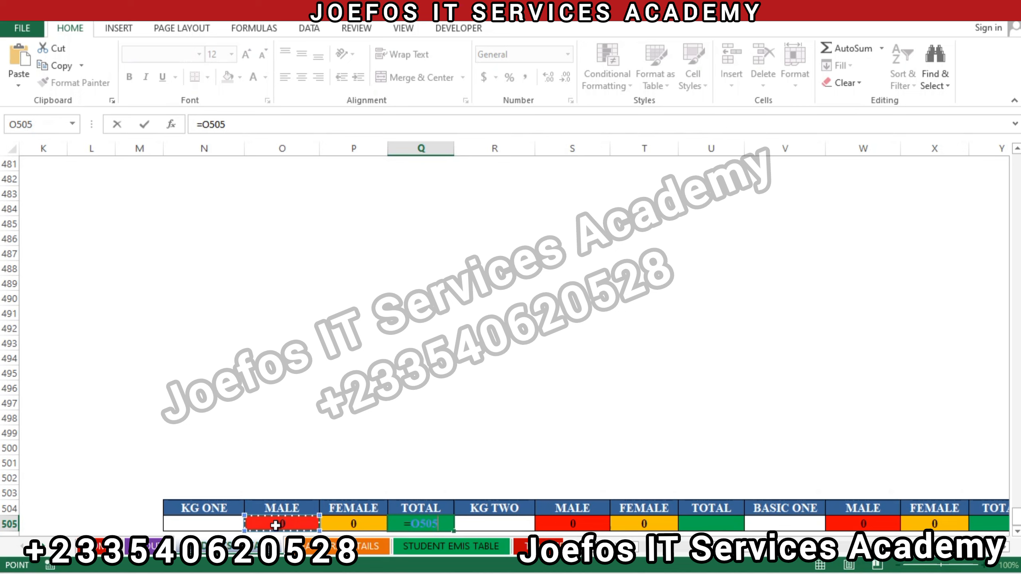
text(+)
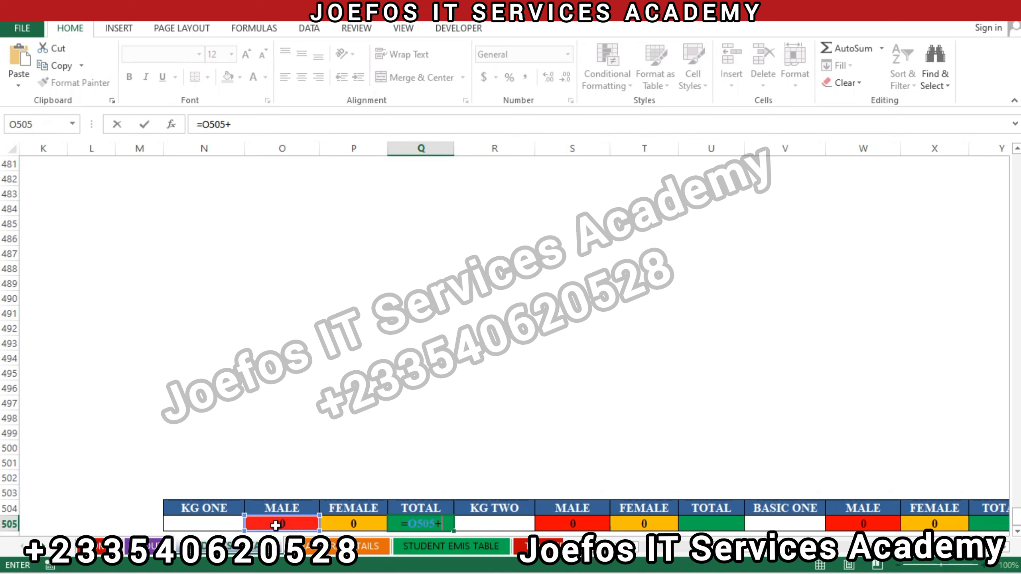
click(361, 523)
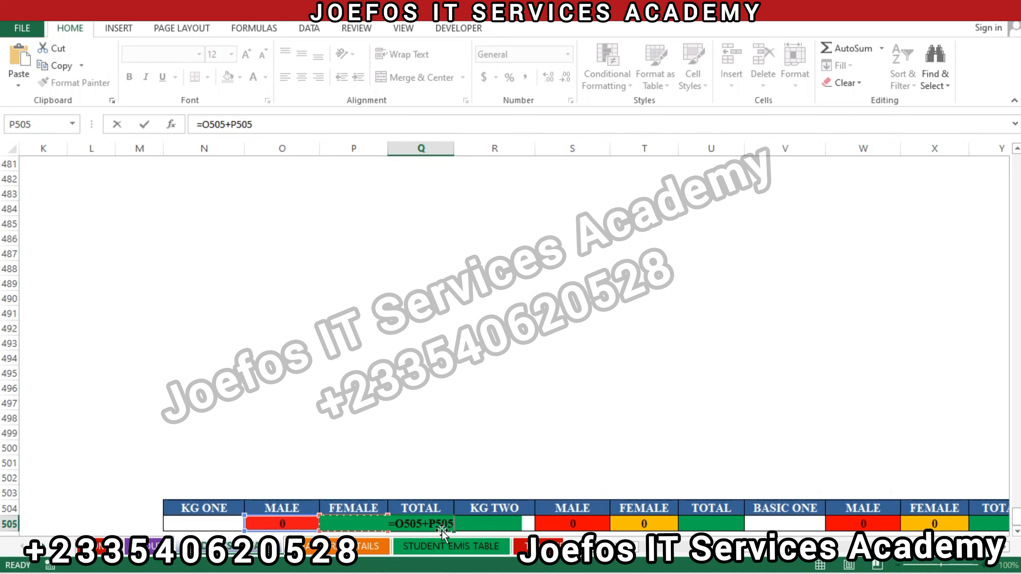
key(Return)
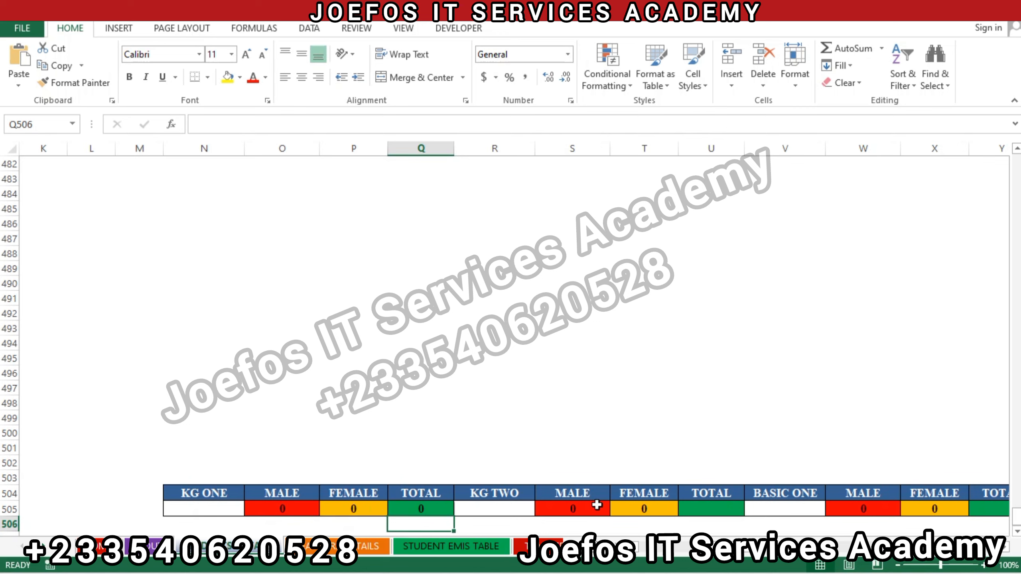
Enter the KG TWO total formula in U505, based on the class's male and female counts
click(703, 512)
text(=)
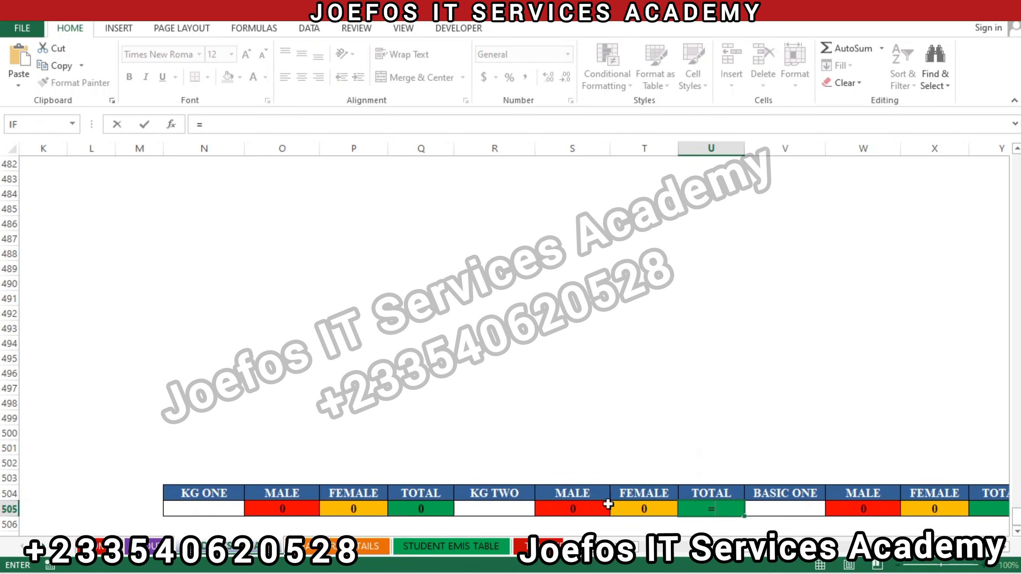
click(564, 508)
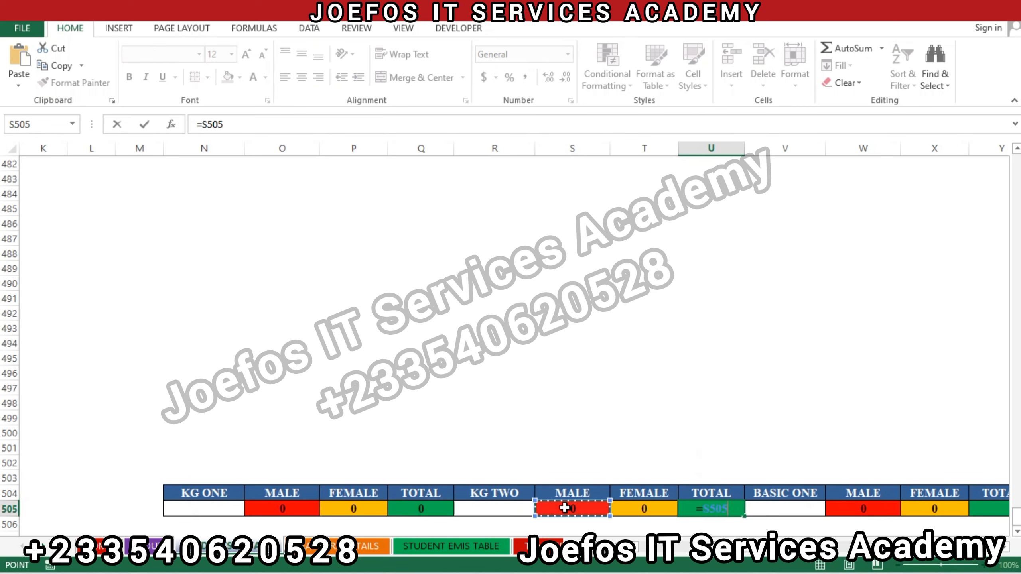
key(Return)
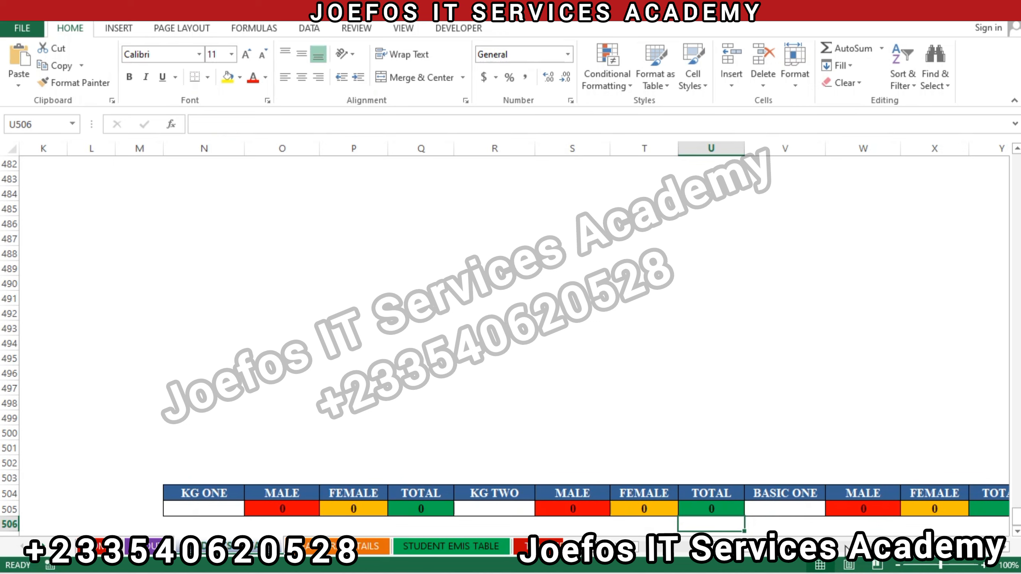
Enter the formula =W505+X505 in Y505 to total the BASIC ONE male and female counts
click(1006, 547)
click(1005, 547)
click(1006, 547)
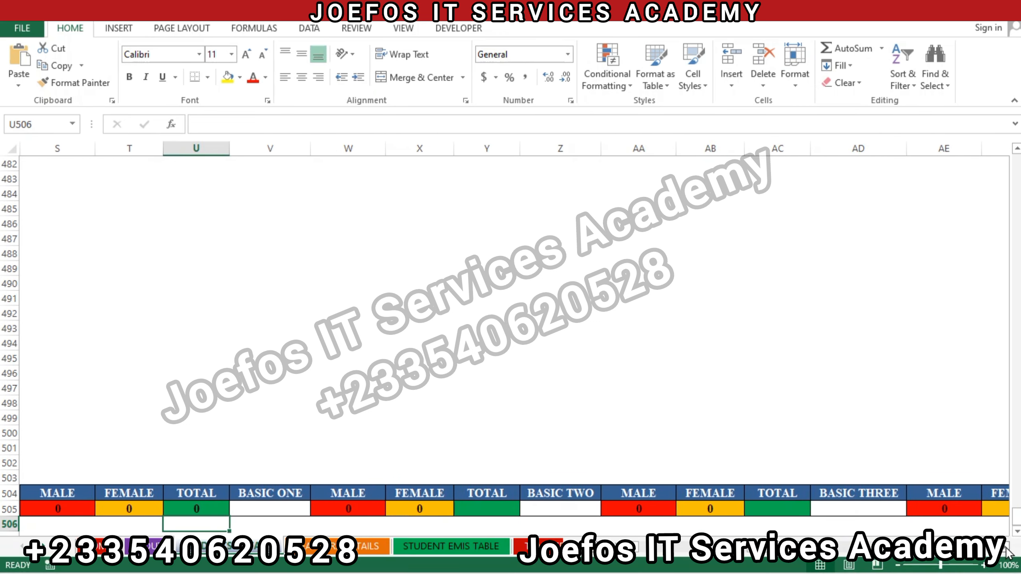
click(475, 510)
text(=)
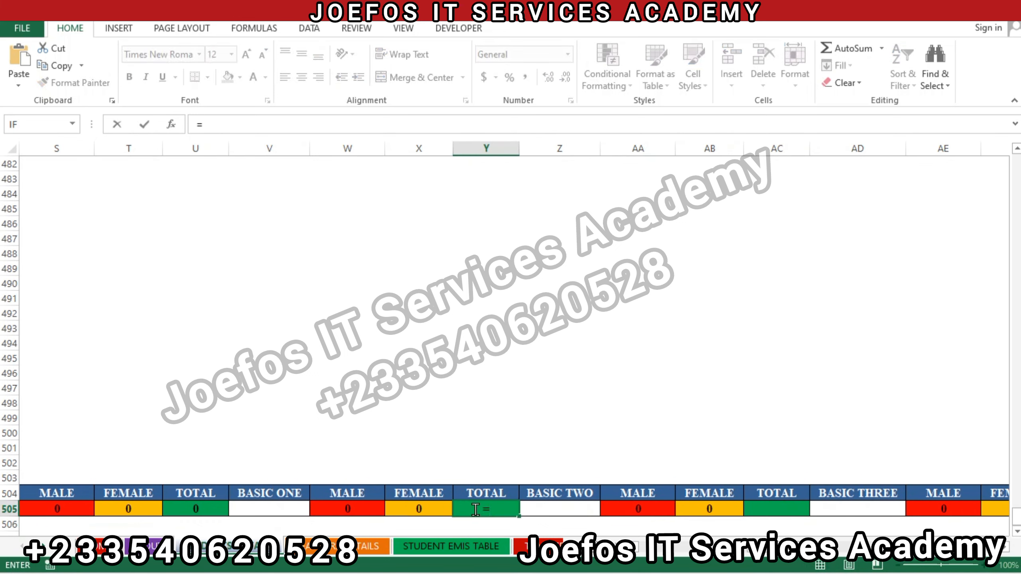
click(358, 508)
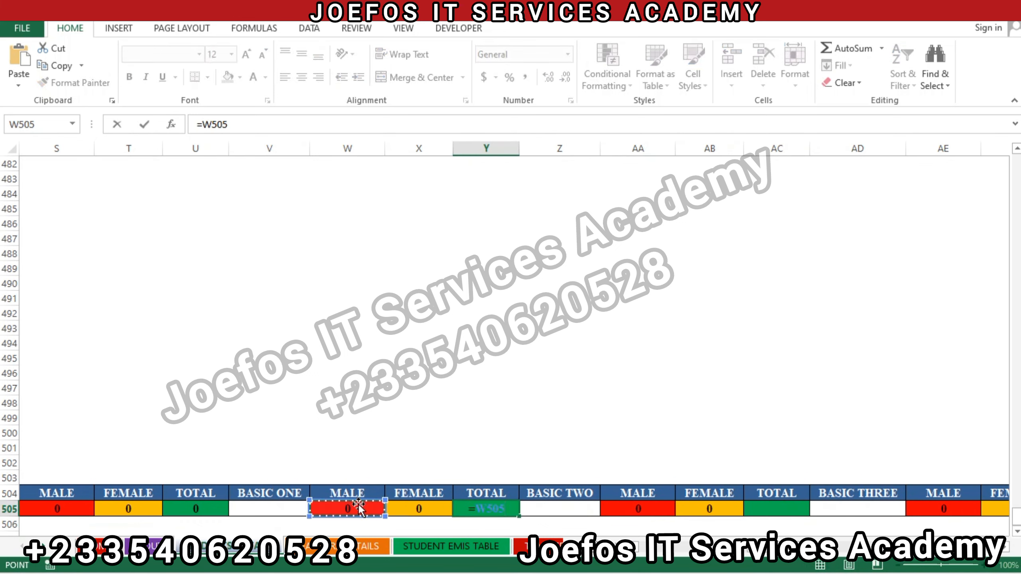
text(+)
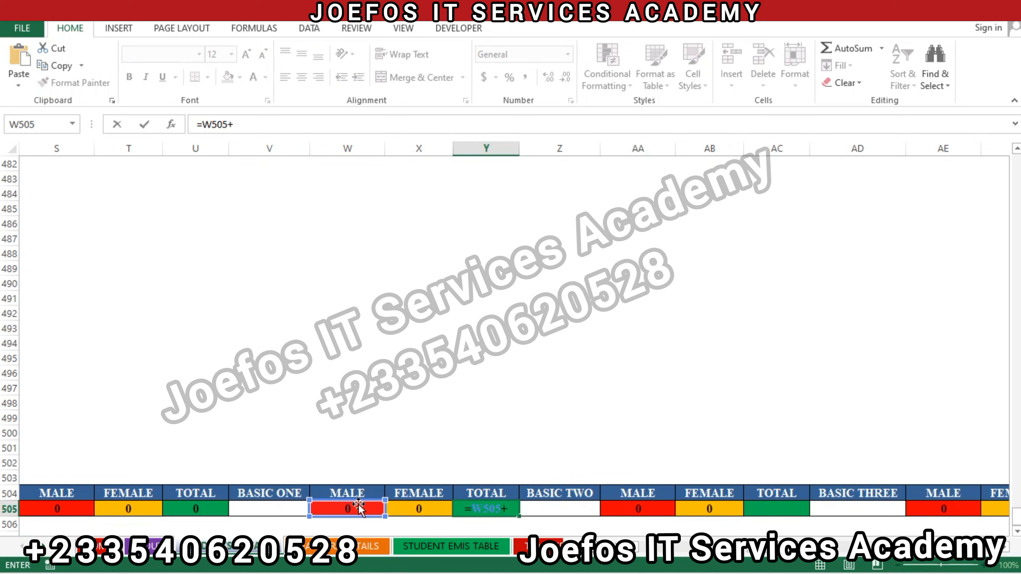
click(436, 509)
key(Return)
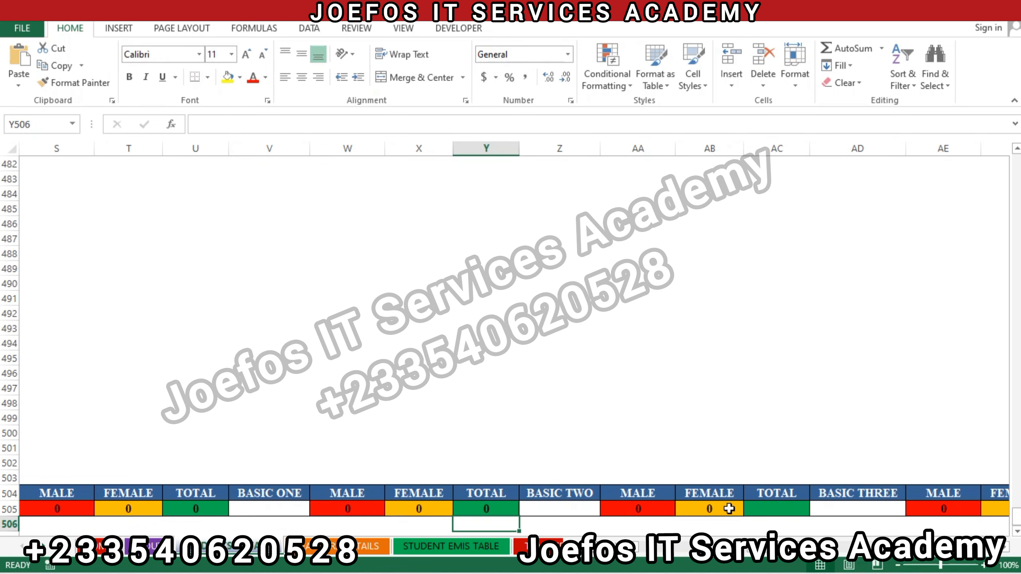
Enter the formula =AA505+AB505 in AC505 to total the BASIC TWO male and female counts
click(783, 509)
text(=)
click(633, 508)
text(+)
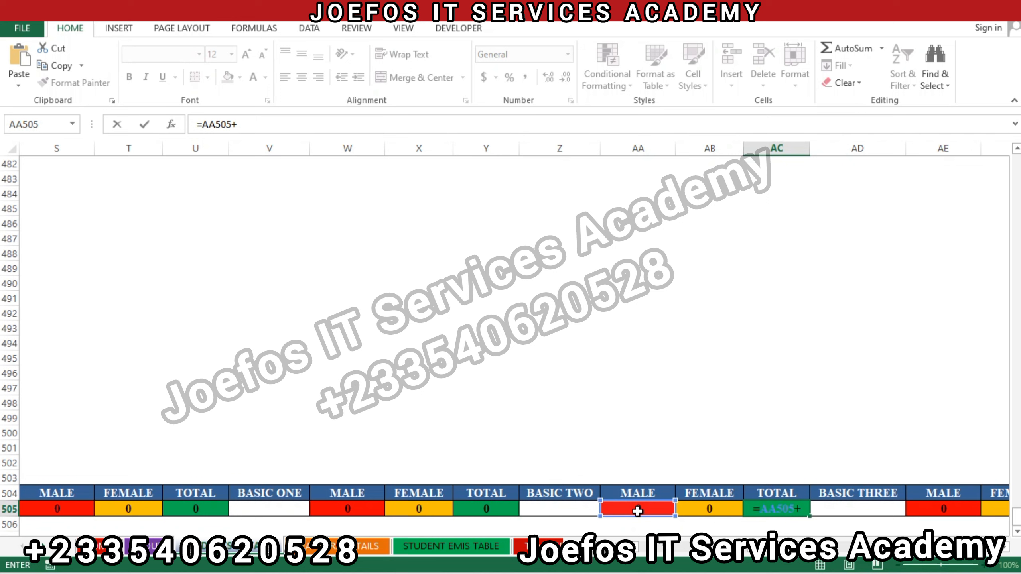
click(690, 510)
key(Return)
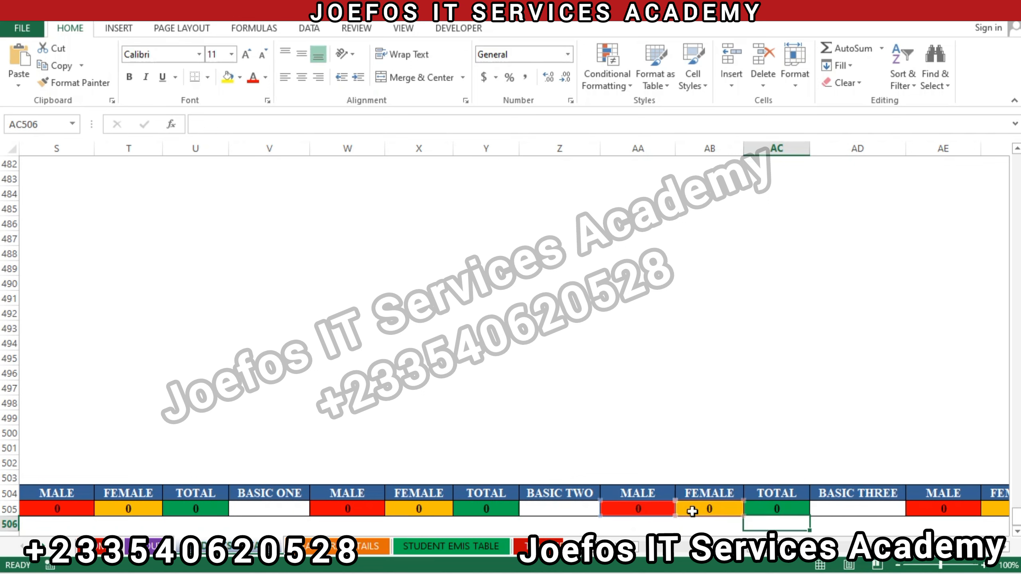
Enter the formula =AE505+AF505 in AG505 to total the BASIC THREE male and female counts
click(1006, 550)
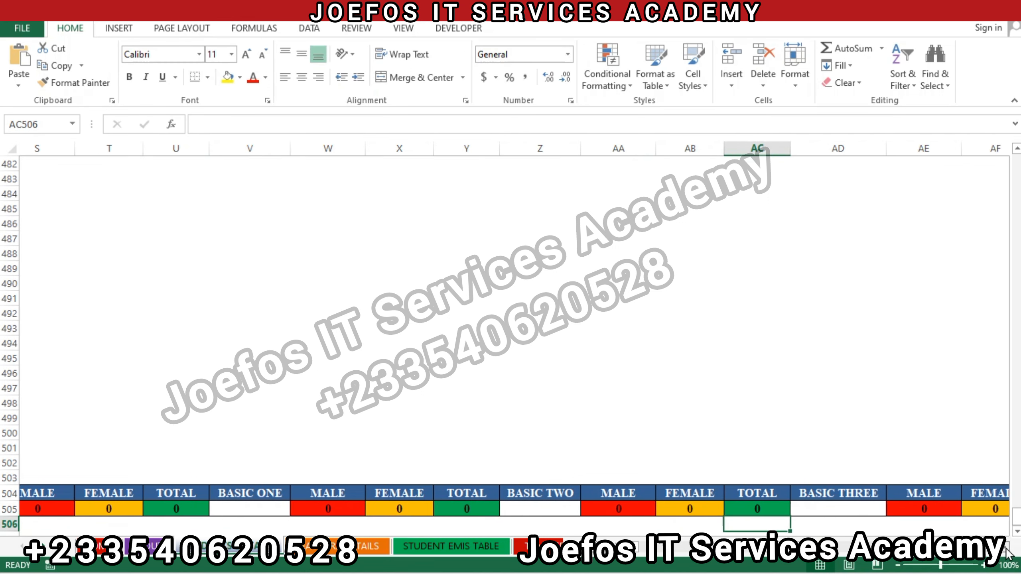
click(1006, 550)
click(1006, 549)
click(1006, 550)
click(1005, 550)
click(1006, 550)
click(1005, 549)
click(586, 508)
text(=)
click(440, 509)
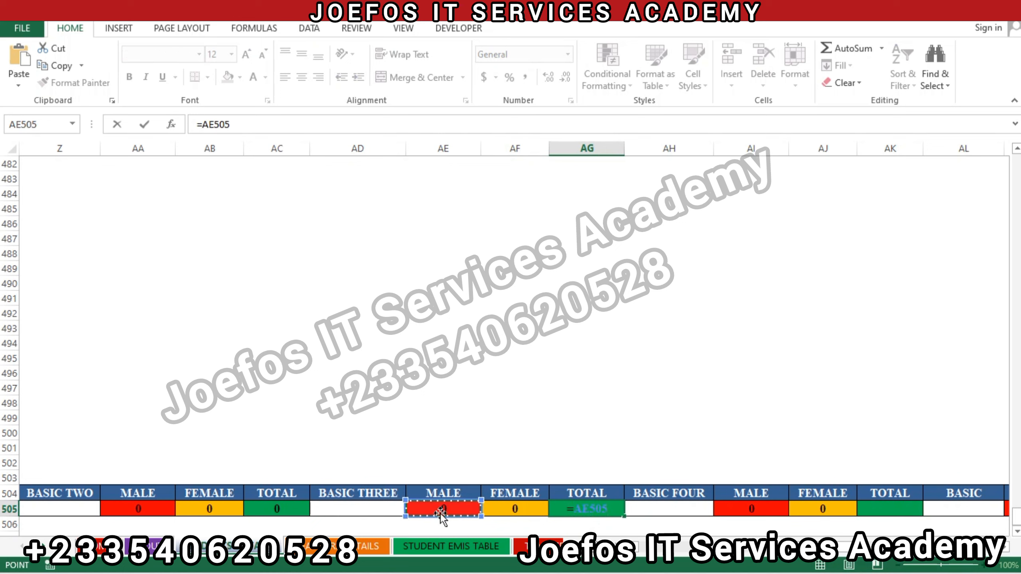
text(+)
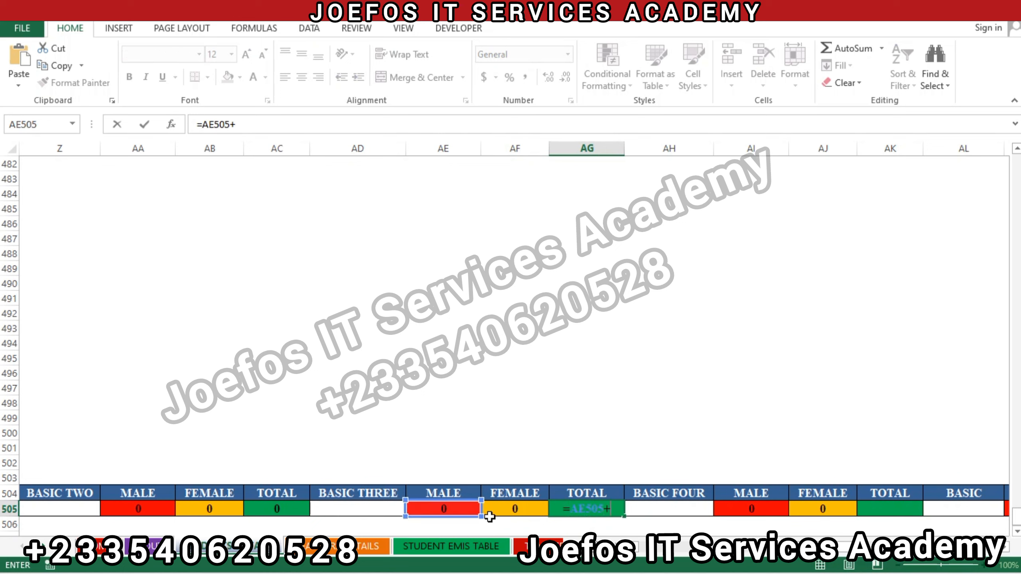
click(498, 514)
key(Return)
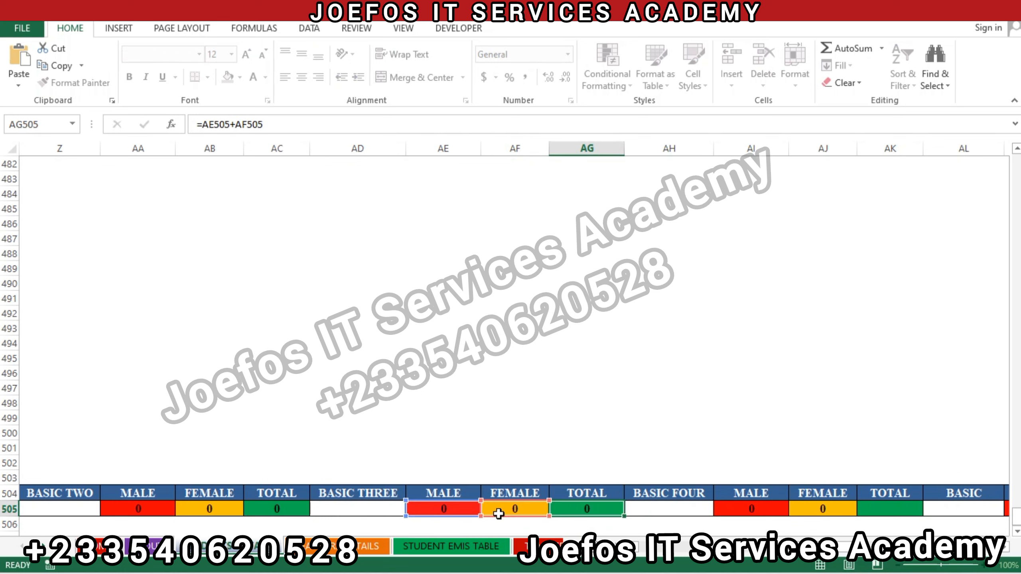
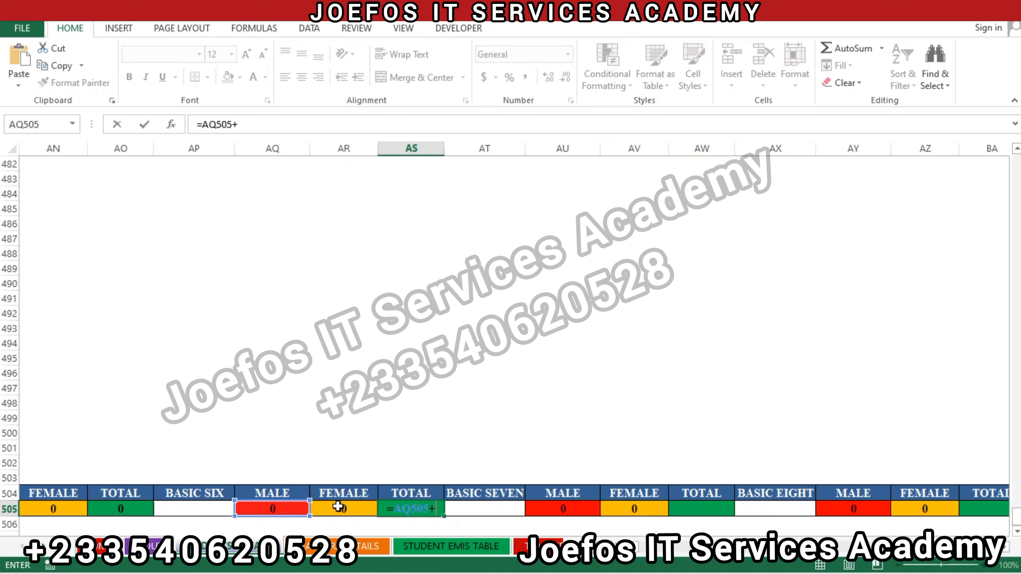
Complete the BASIC SIX total formula =AQ505+AR505 in AS505 and enter =AU505+AV505 in AW505 for the BASIC SEVEN total
click(336, 510)
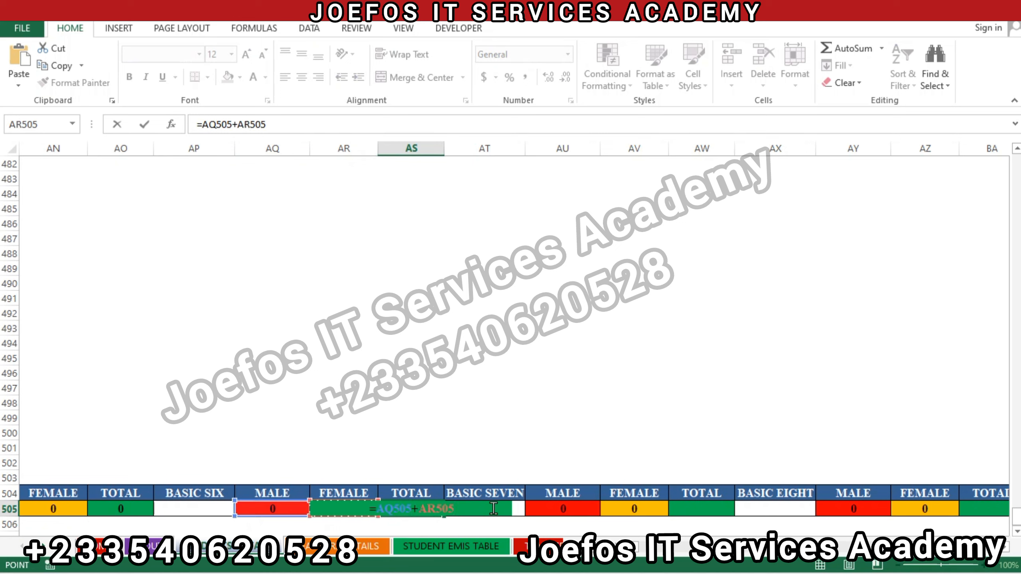
key(Return)
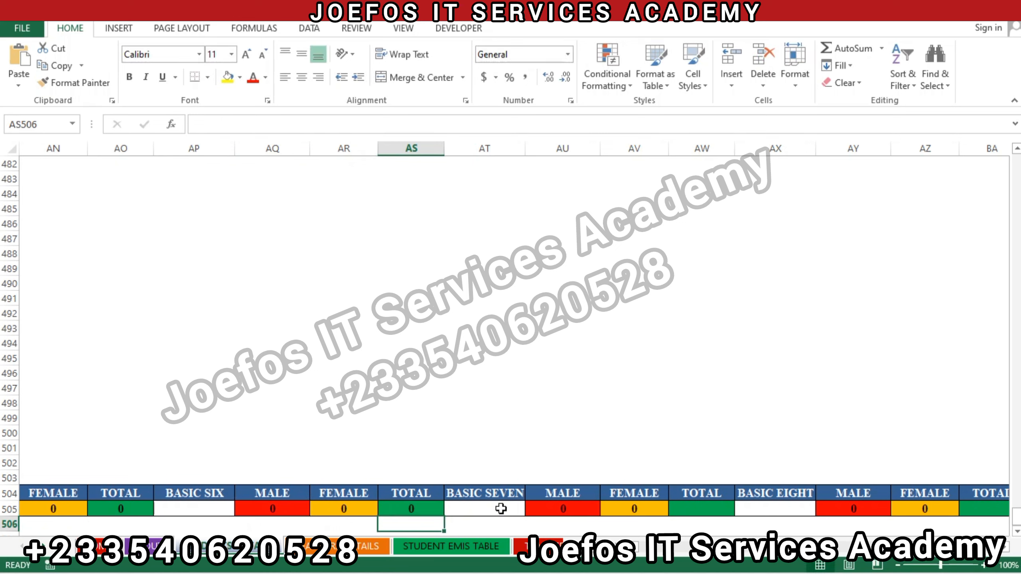
click(717, 508)
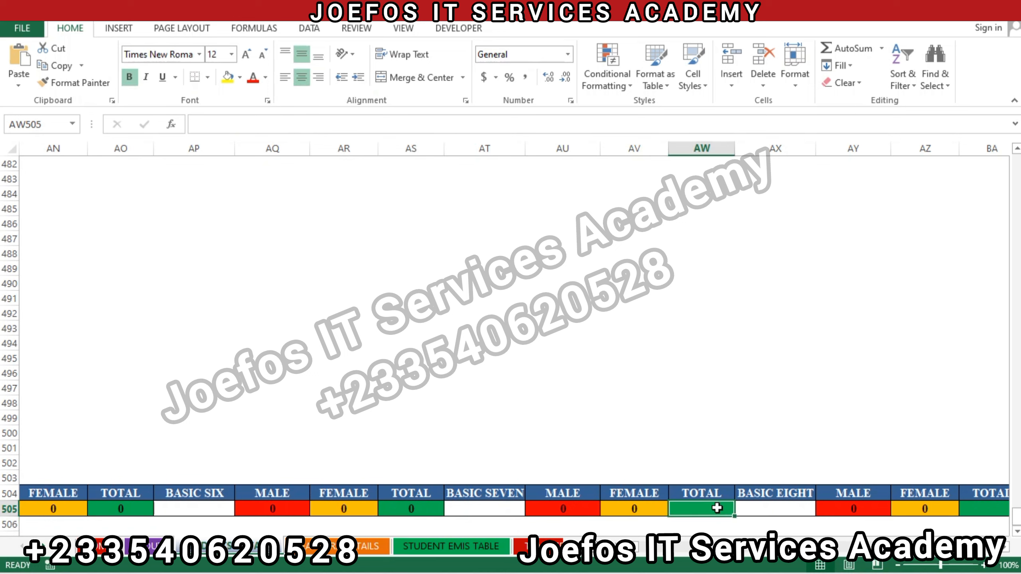
text(=)
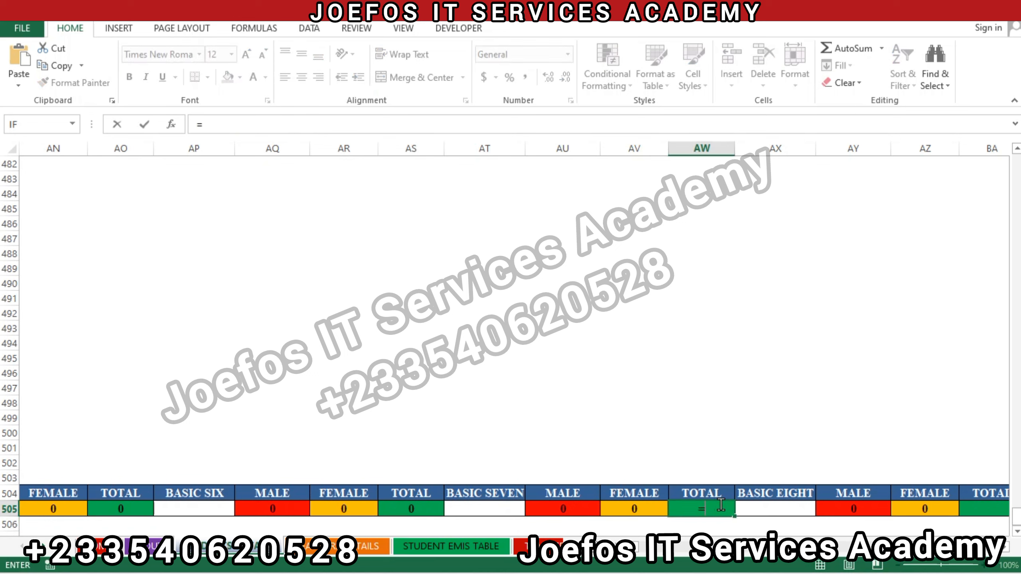
click(564, 509)
text(+)
click(633, 509)
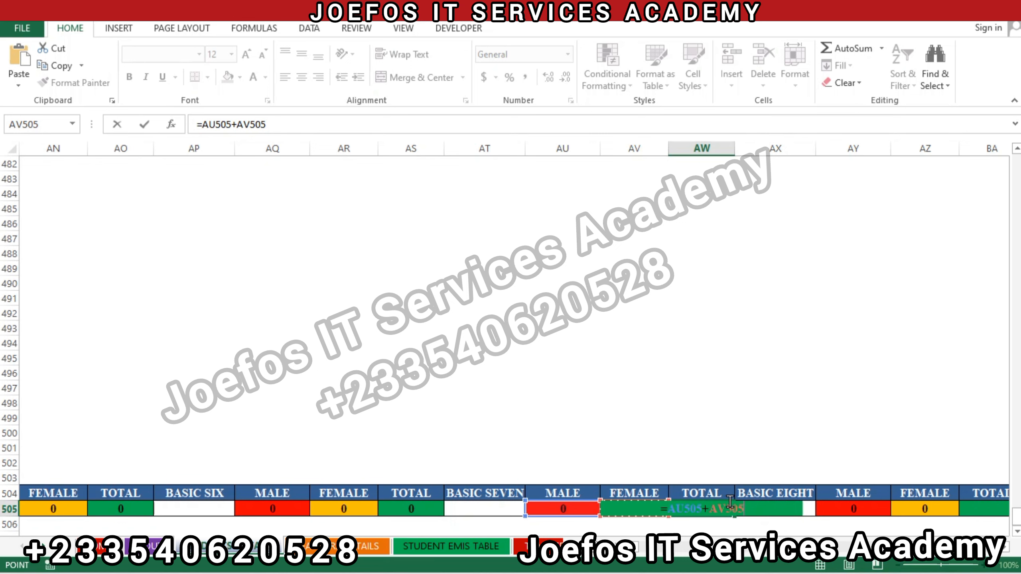
key(Return)
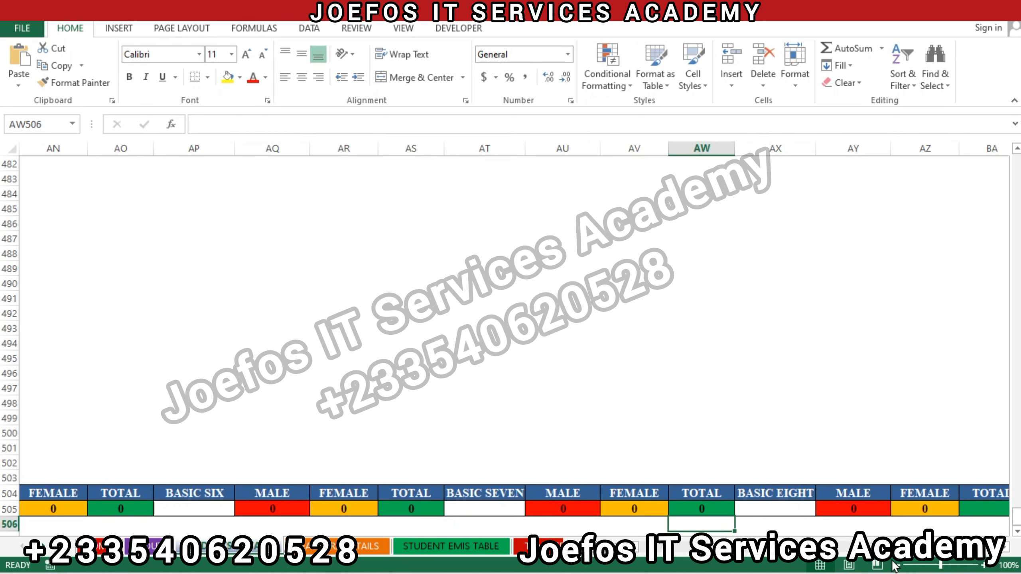
Enter the formula =BC505+BD505 in BE505 to total the BASIC NINE male and female counts
click(1003, 548)
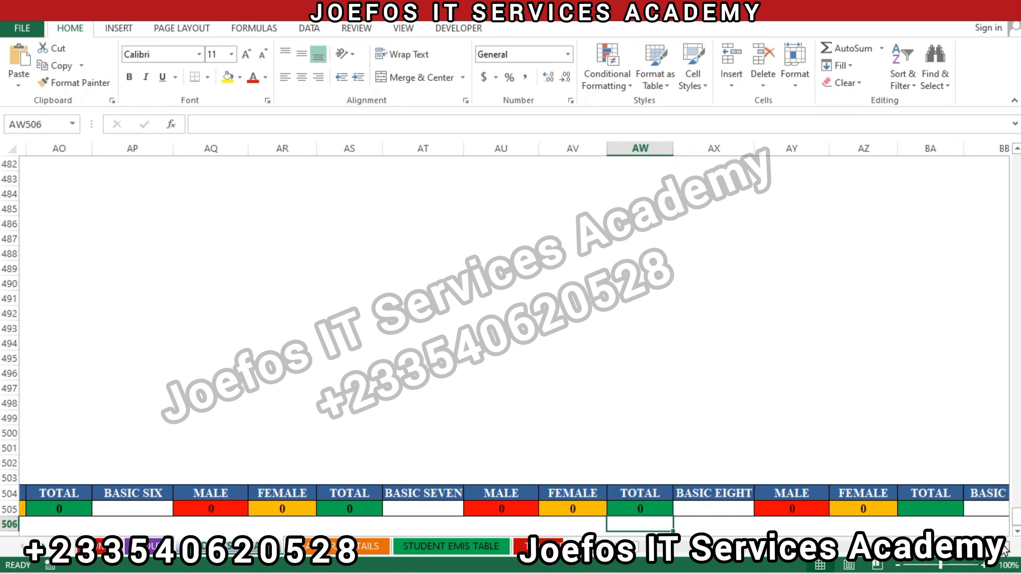
click(1004, 547)
click(1003, 547)
click(1003, 547)
click(1004, 548)
click(1003, 548)
click(1004, 547)
click(1004, 547)
click(1004, 548)
click(1004, 547)
click(565, 509)
text(=)
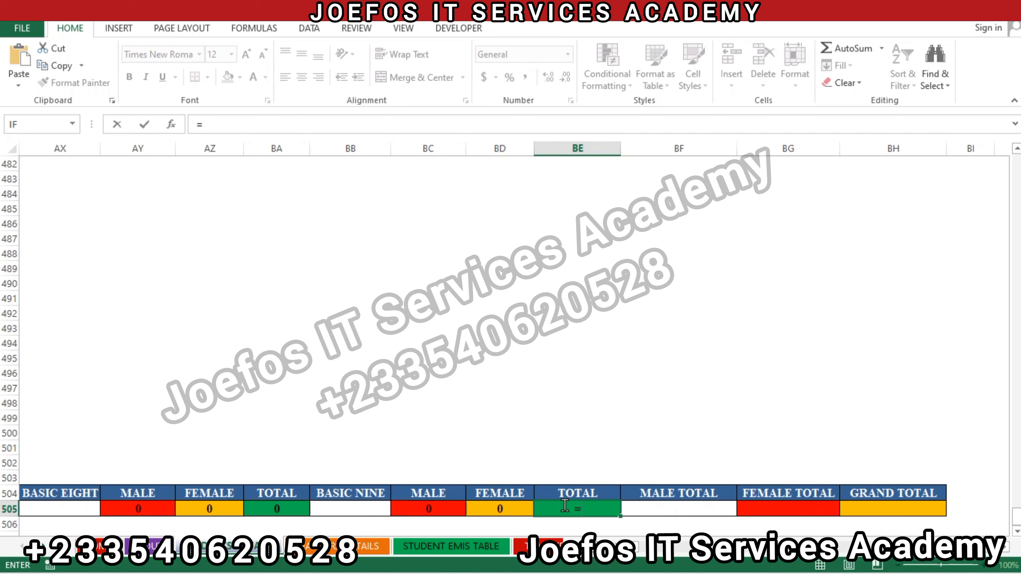
click(439, 505)
text(+)
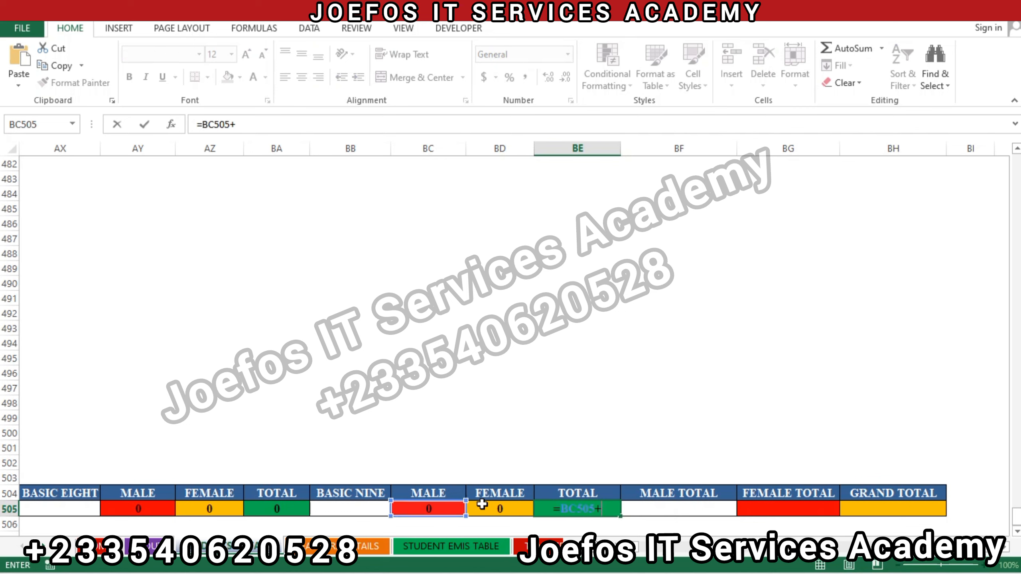
click(498, 507)
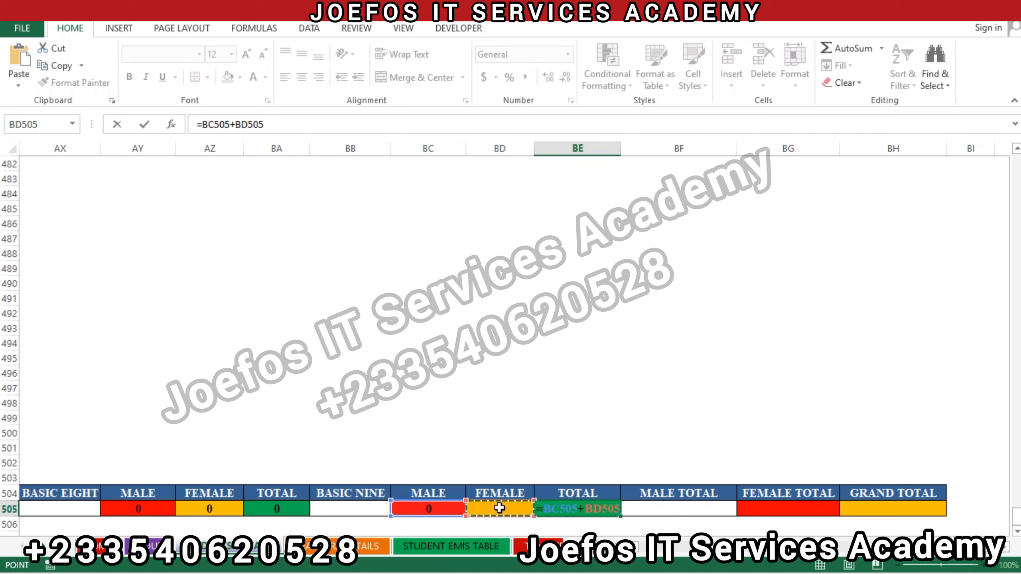
key(ctrl+Return)
key(Return)
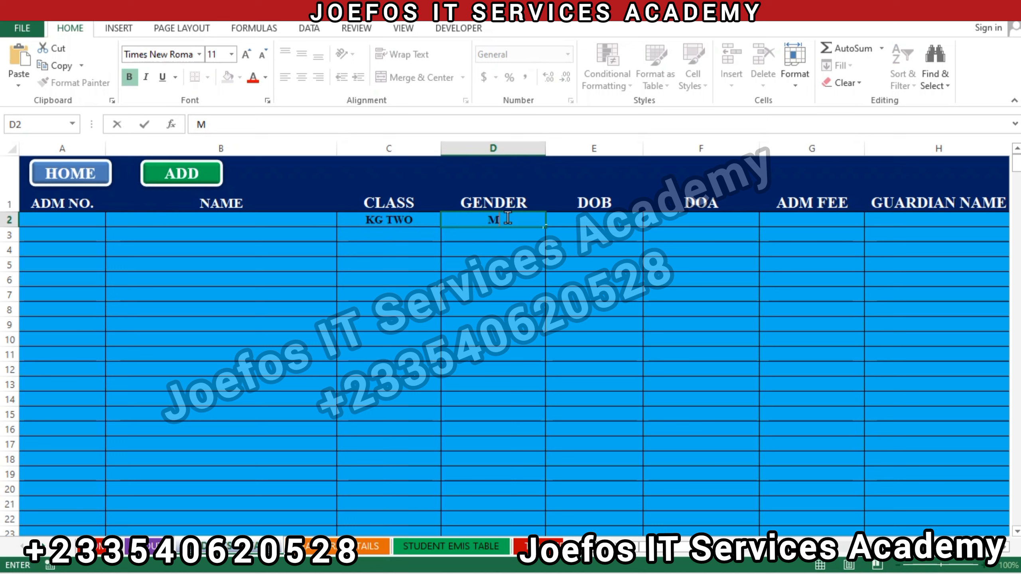
Fill in MALE as the gender in D2 for the KG TWO test record
text(ALW)
key(BackSpace)
text(E)
Add a second test record in row 3 with class KG TWO and gender FEMALE
click(397, 235)
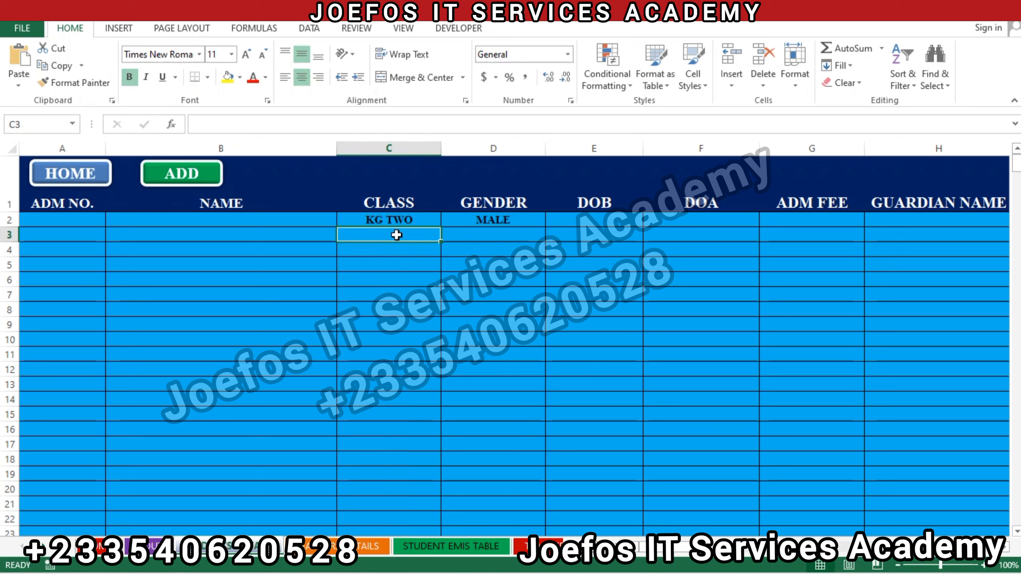
text(G)
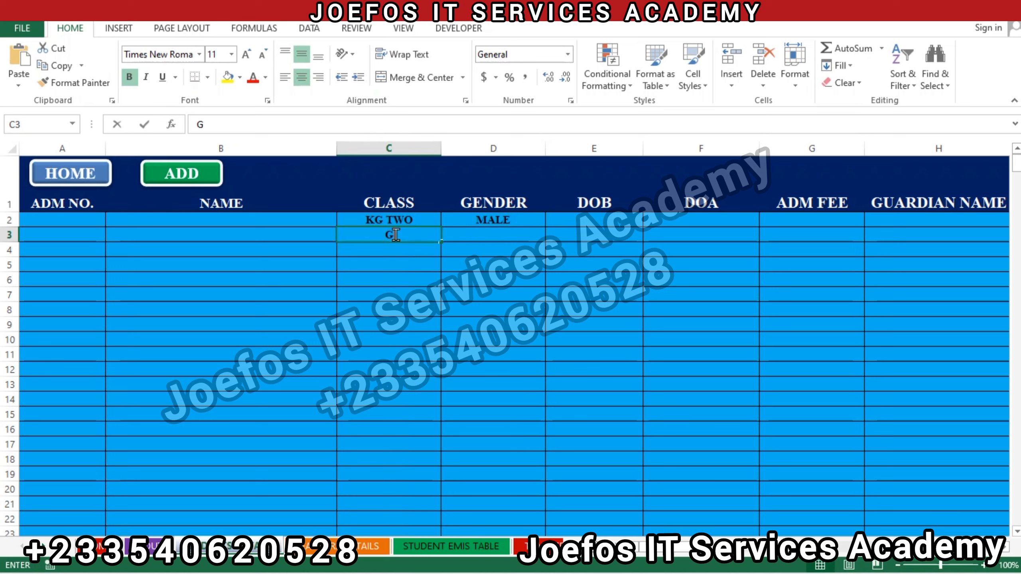
key(BackSpace)
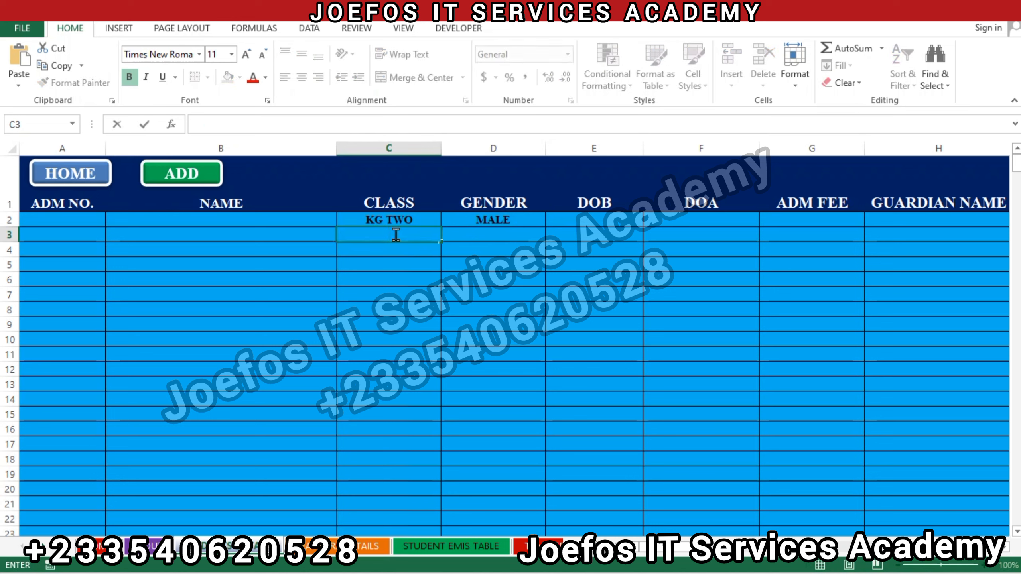
text(KG T)
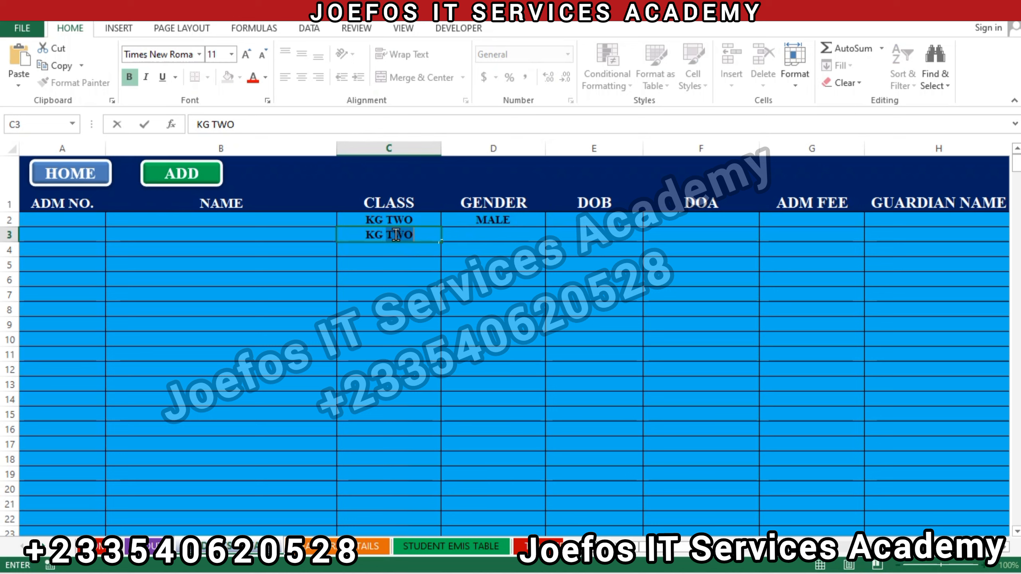
text(WO)
click(484, 233)
text(F)
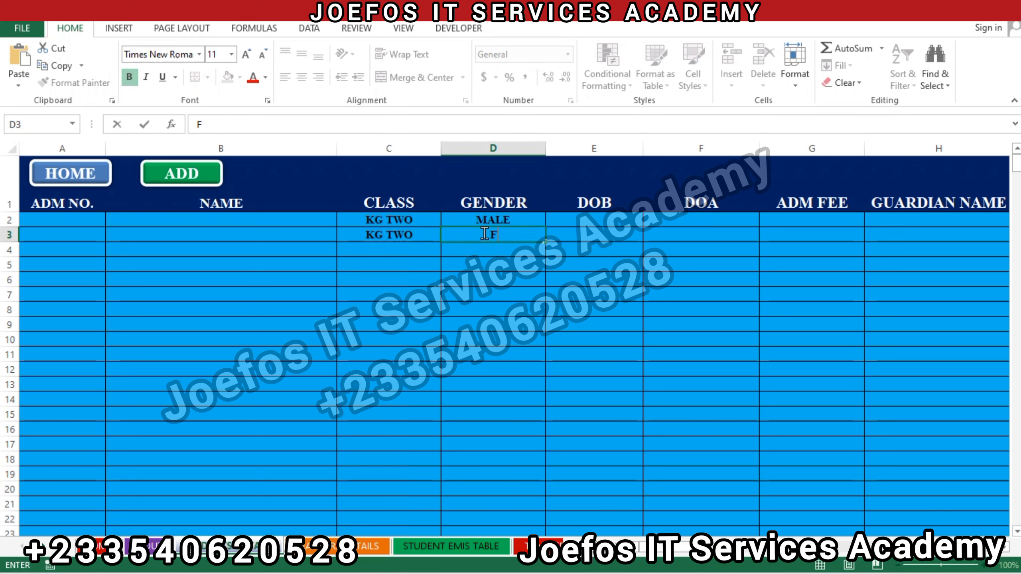
text(EMALE)
Add a third test record in row 4 with class KG TWO and gender MALE
click(388, 244)
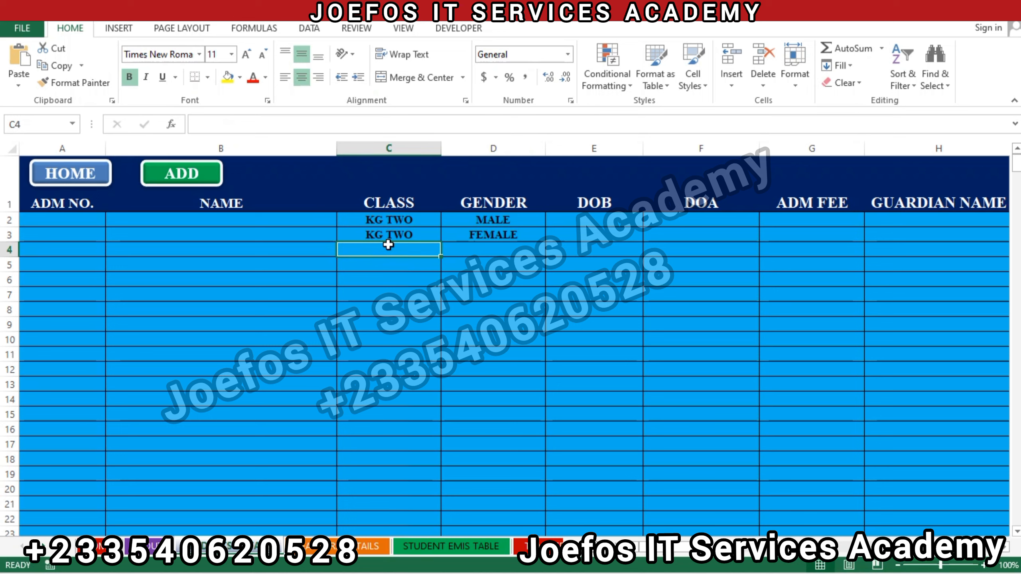
text(KG T)
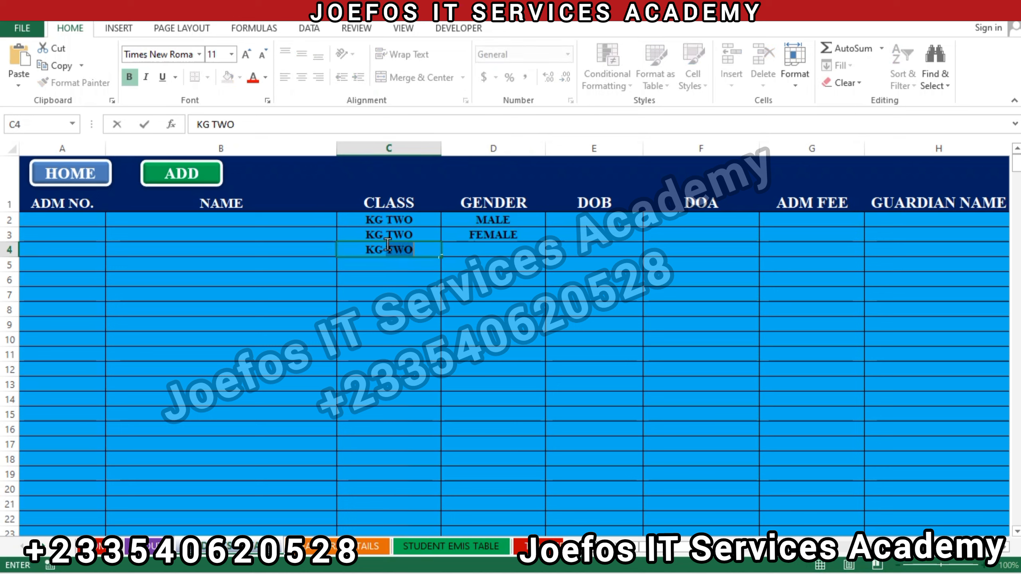
text(WO)
click(463, 252)
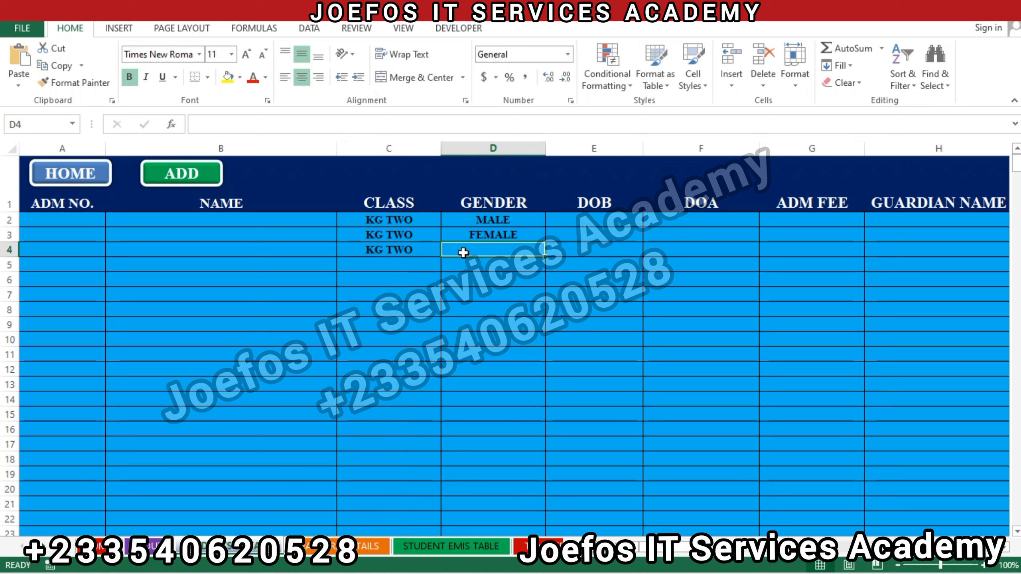
text(M)
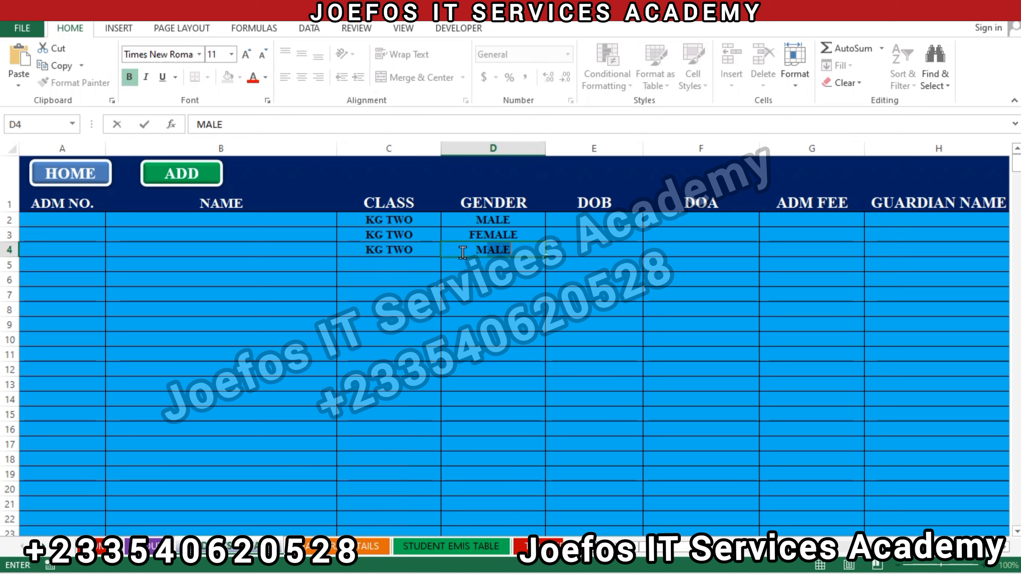
key(BackSpace)
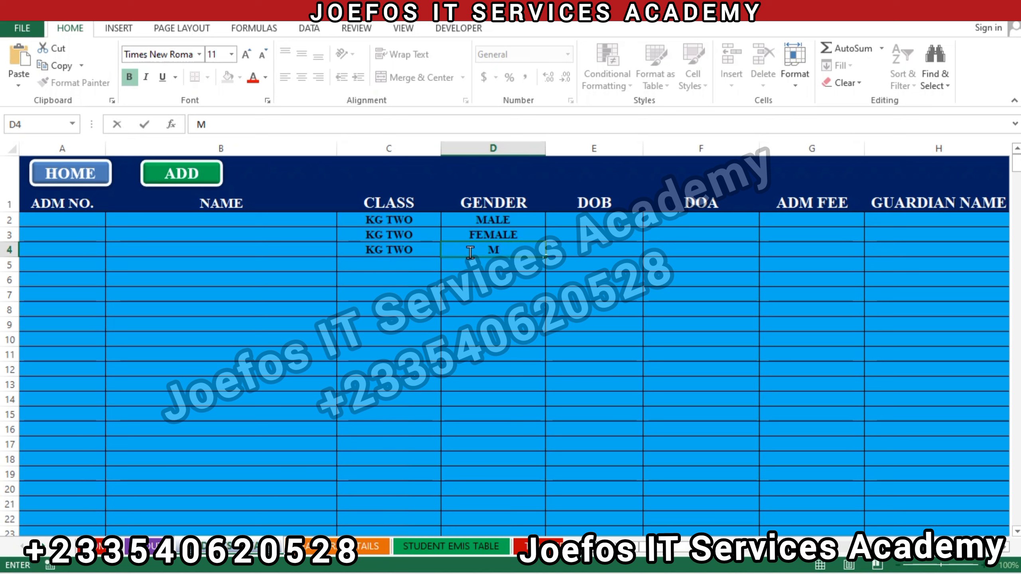
text(ALE)
Add a fourth test record in row 5 with class KG TWO and gender FEMALE
click(408, 270)
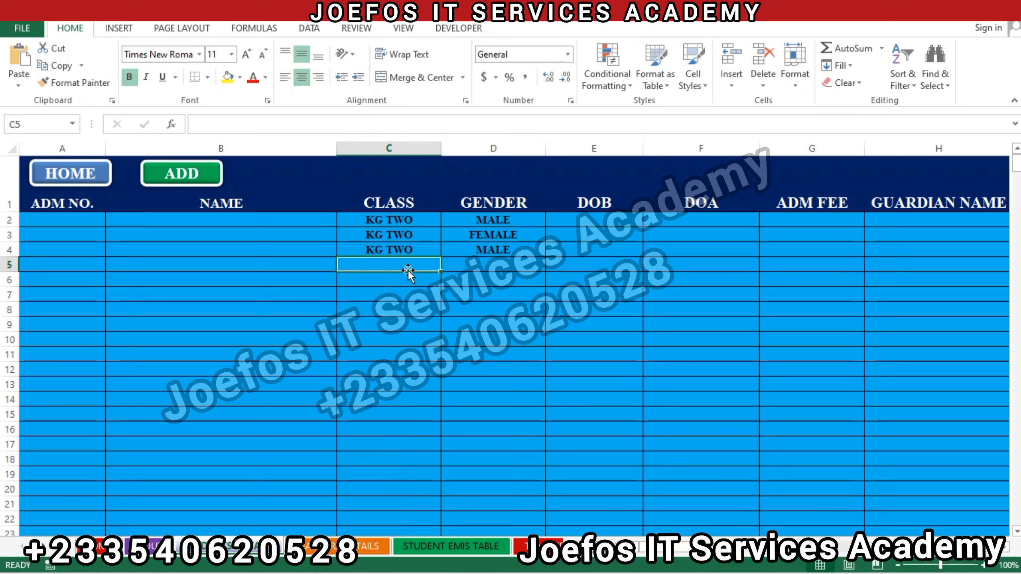
text(KG TWO)
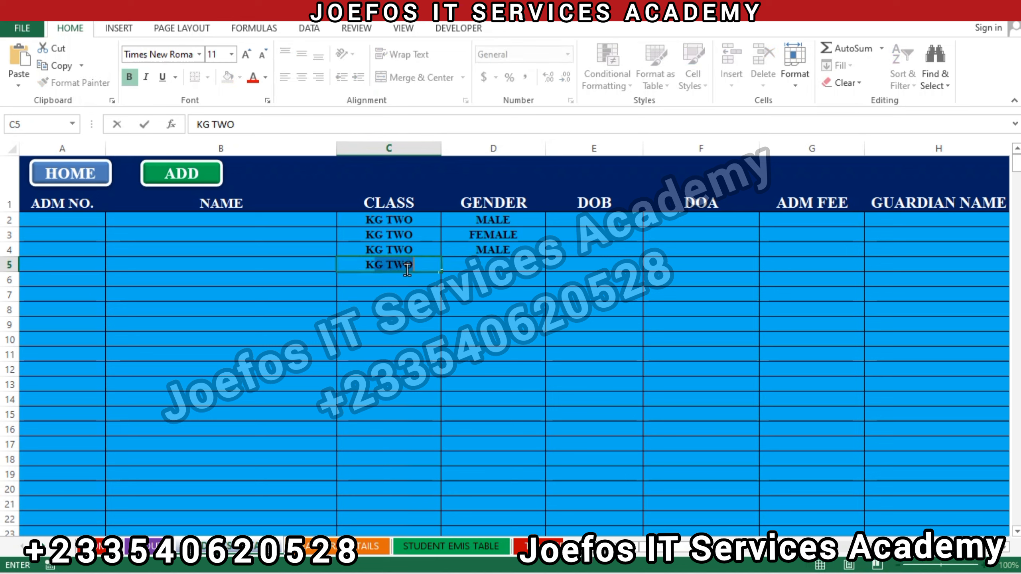
click(424, 265)
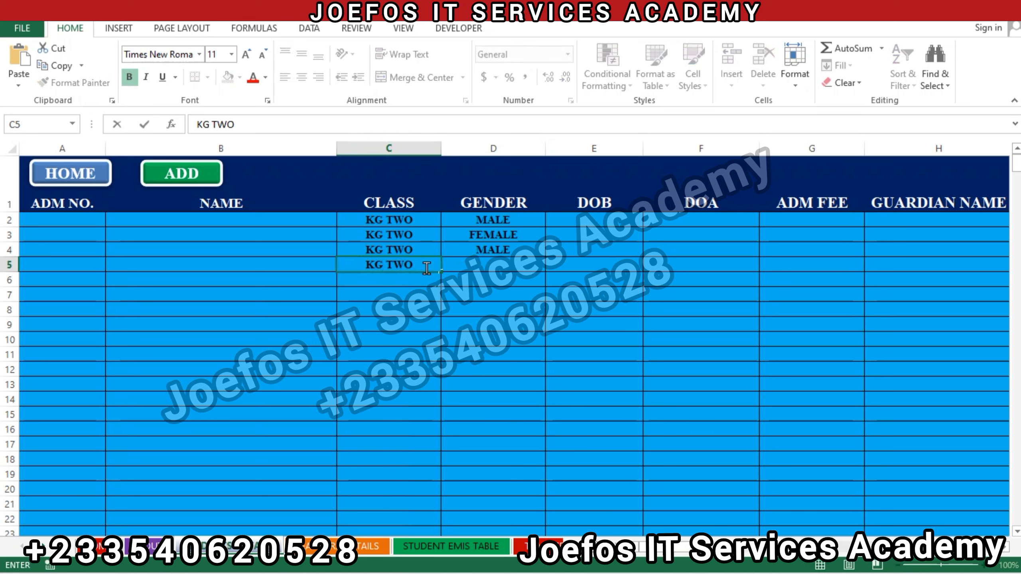
click(468, 266)
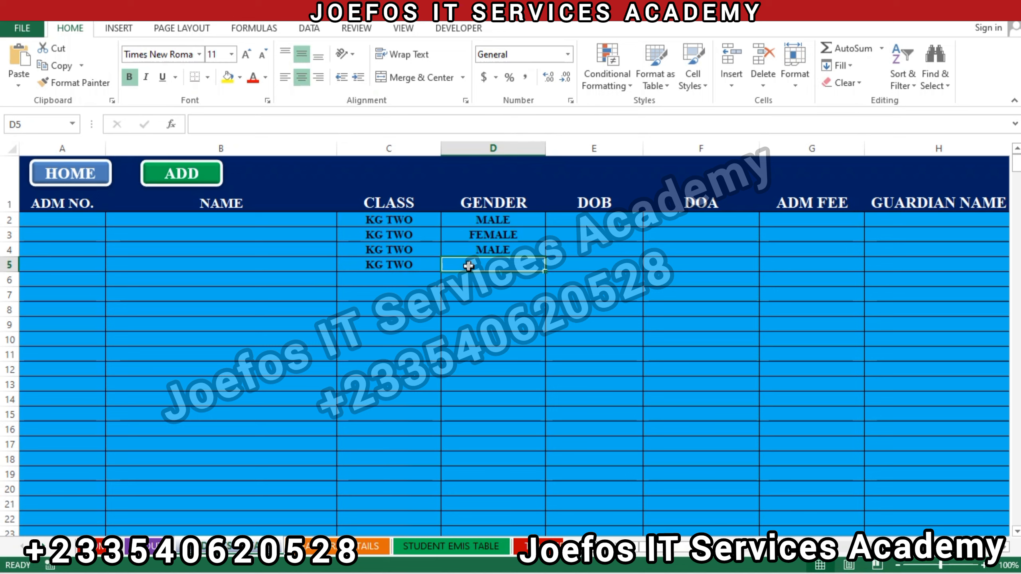
text(FEMALE)
click(529, 262)
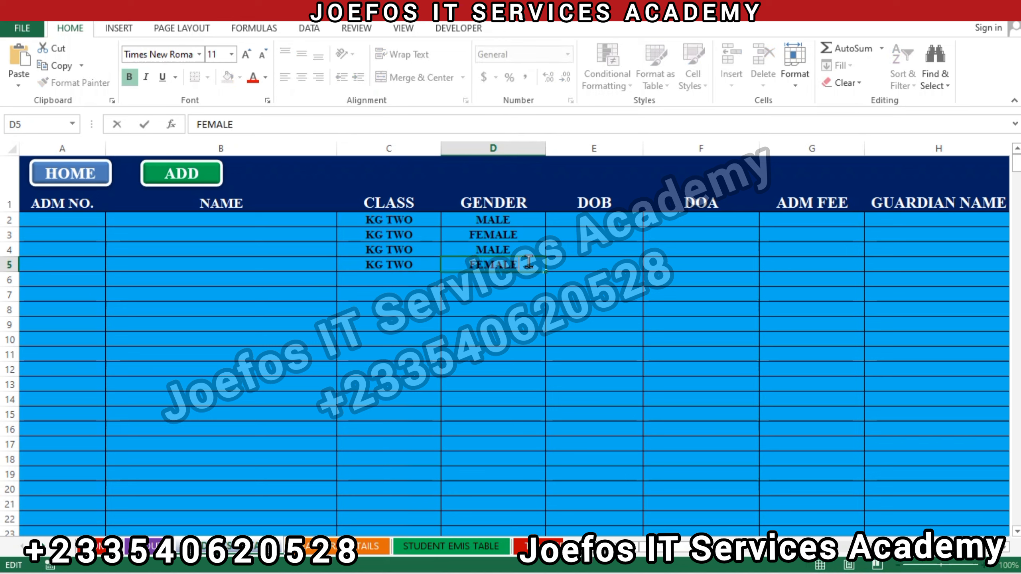
key(Return)
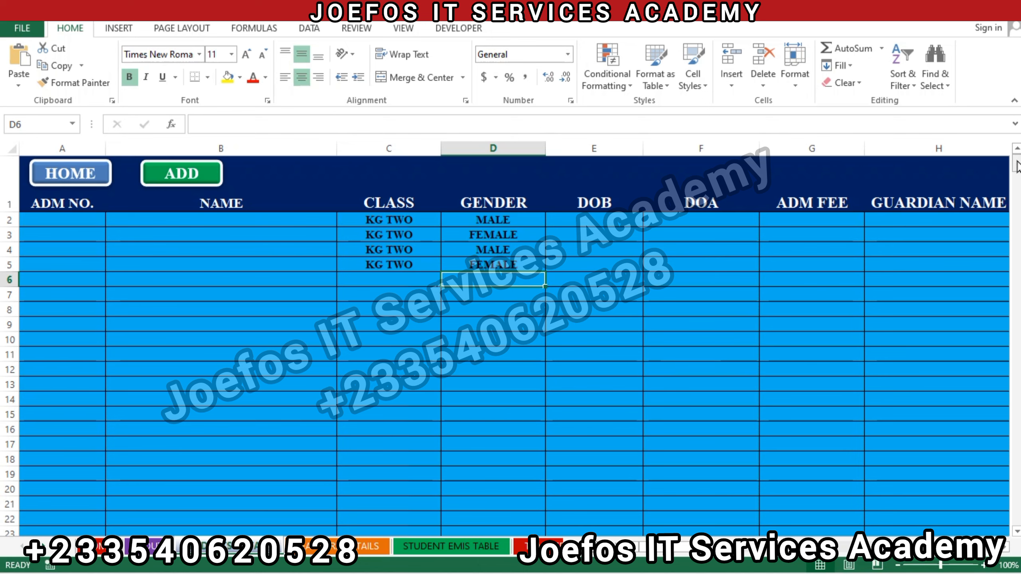
Check the KG TWO male, female and total counts in row 505, along with the neighbouring classes' counts
drag(1017, 165, 1017, 517)
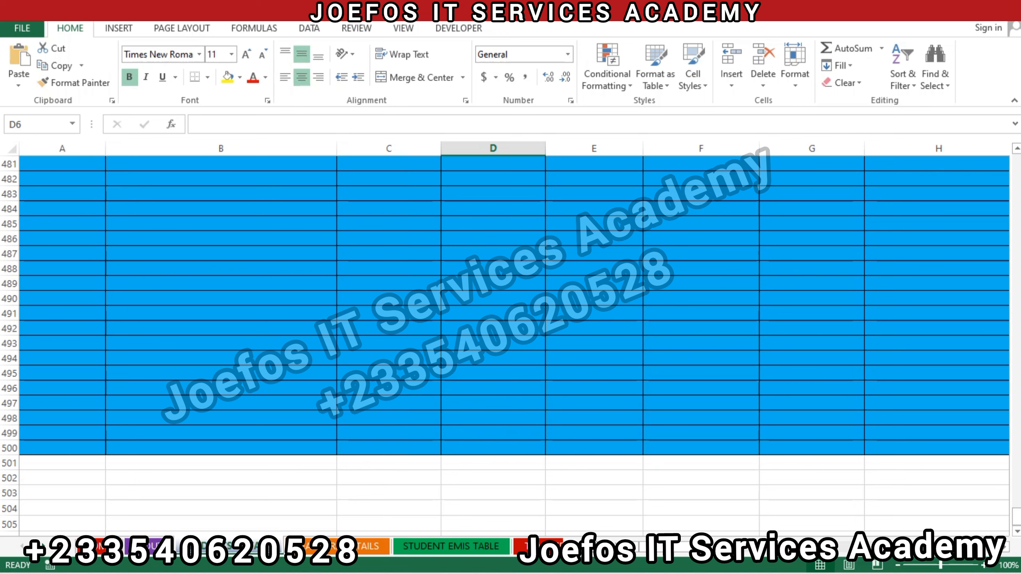
scroll(1006, 548, right, 7)
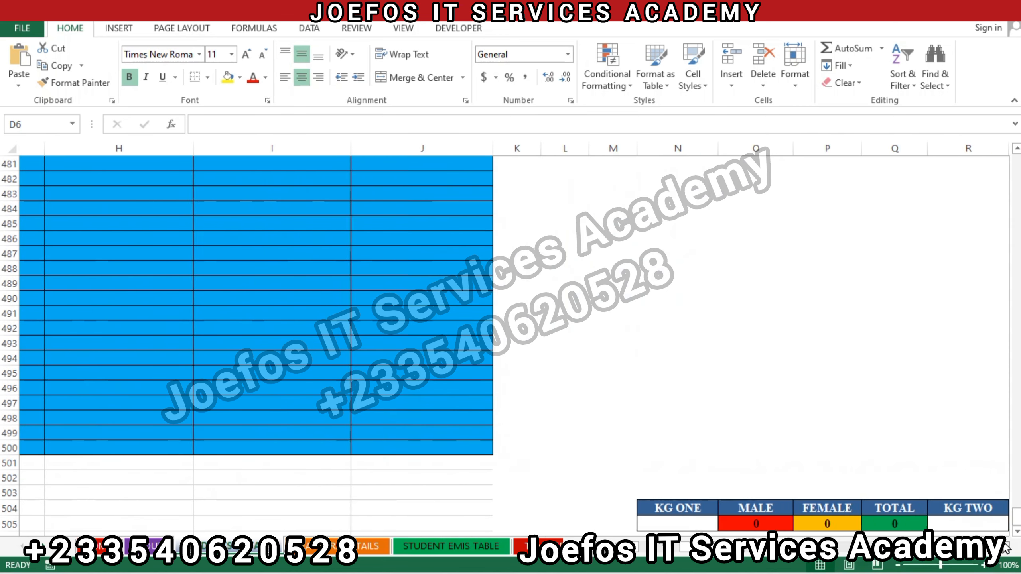
scroll(1005, 548, right, 2)
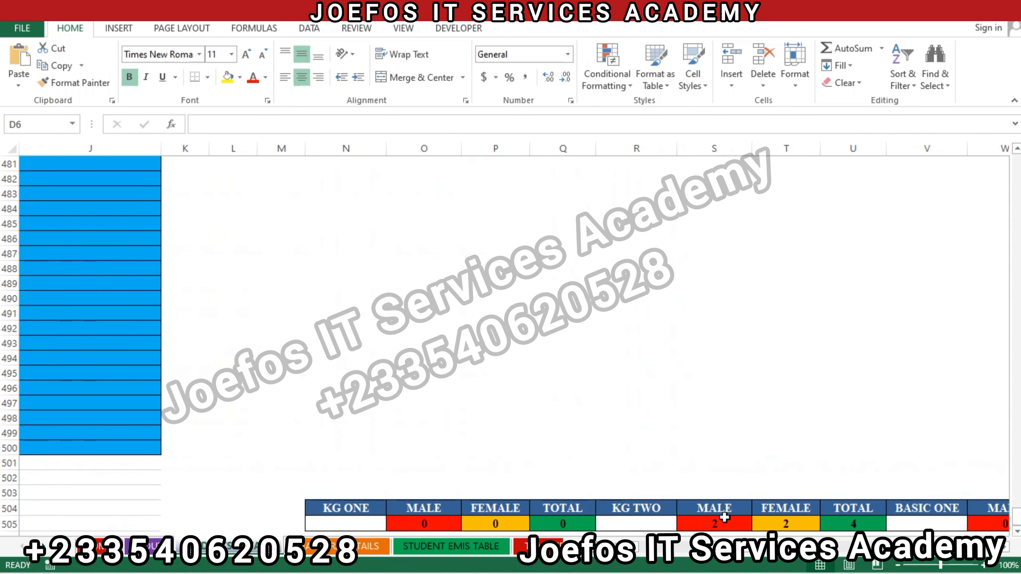
scroll(708, 534, down, 3)
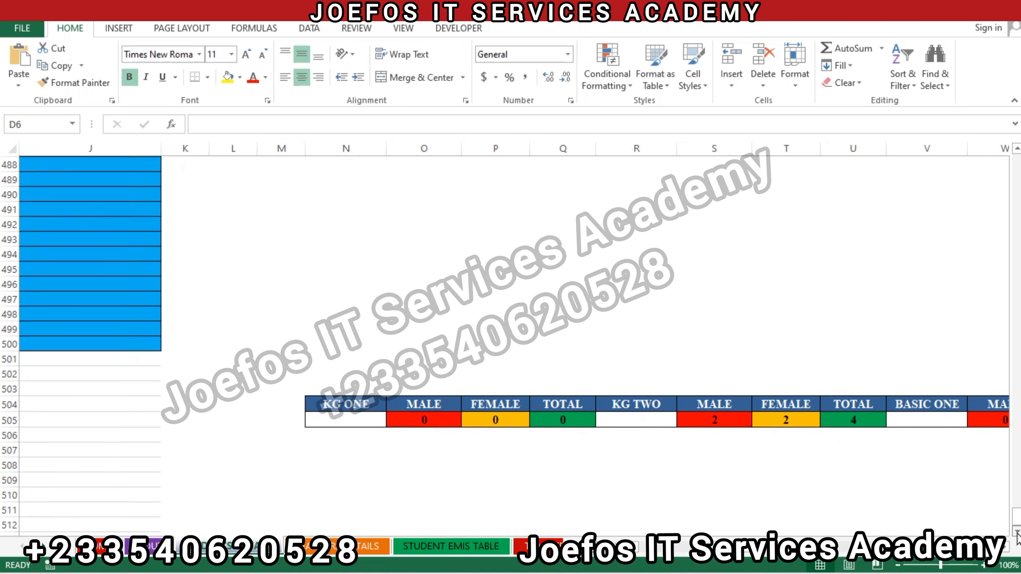
click(1016, 150)
click(1016, 150)
click(1016, 149)
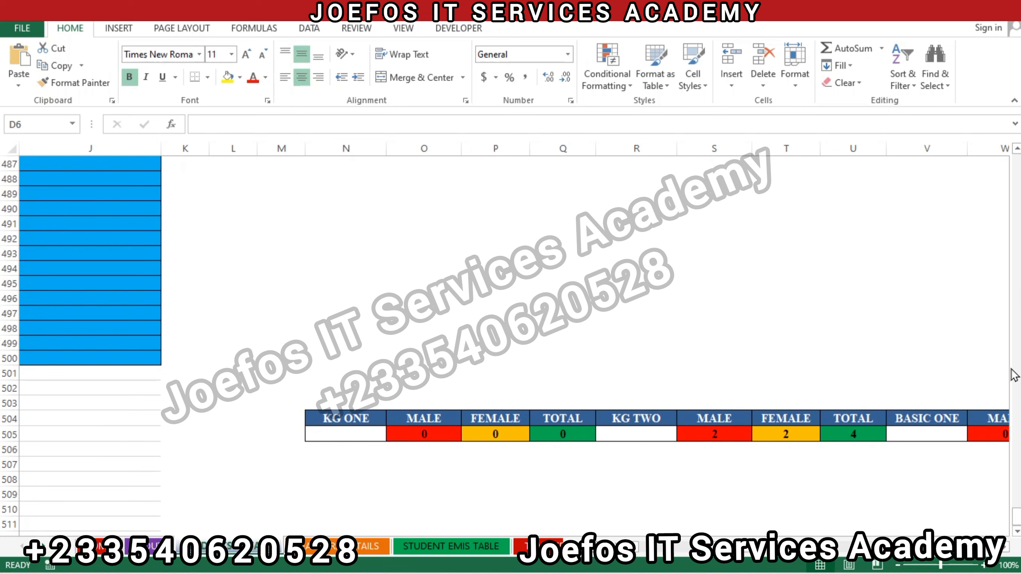
click(1006, 553)
click(1006, 552)
click(1006, 553)
click(1006, 553)
click(1006, 552)
click(1005, 552)
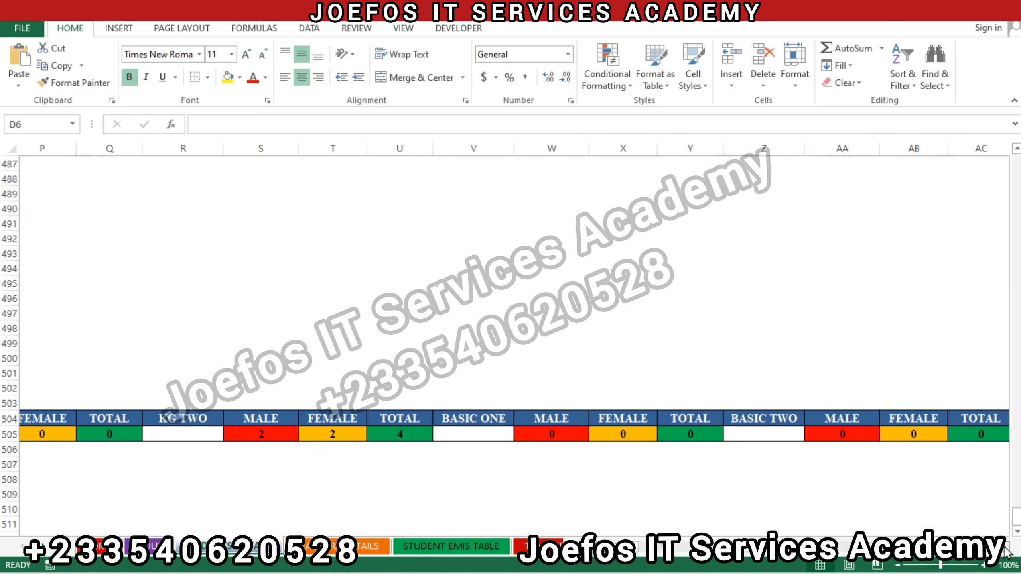